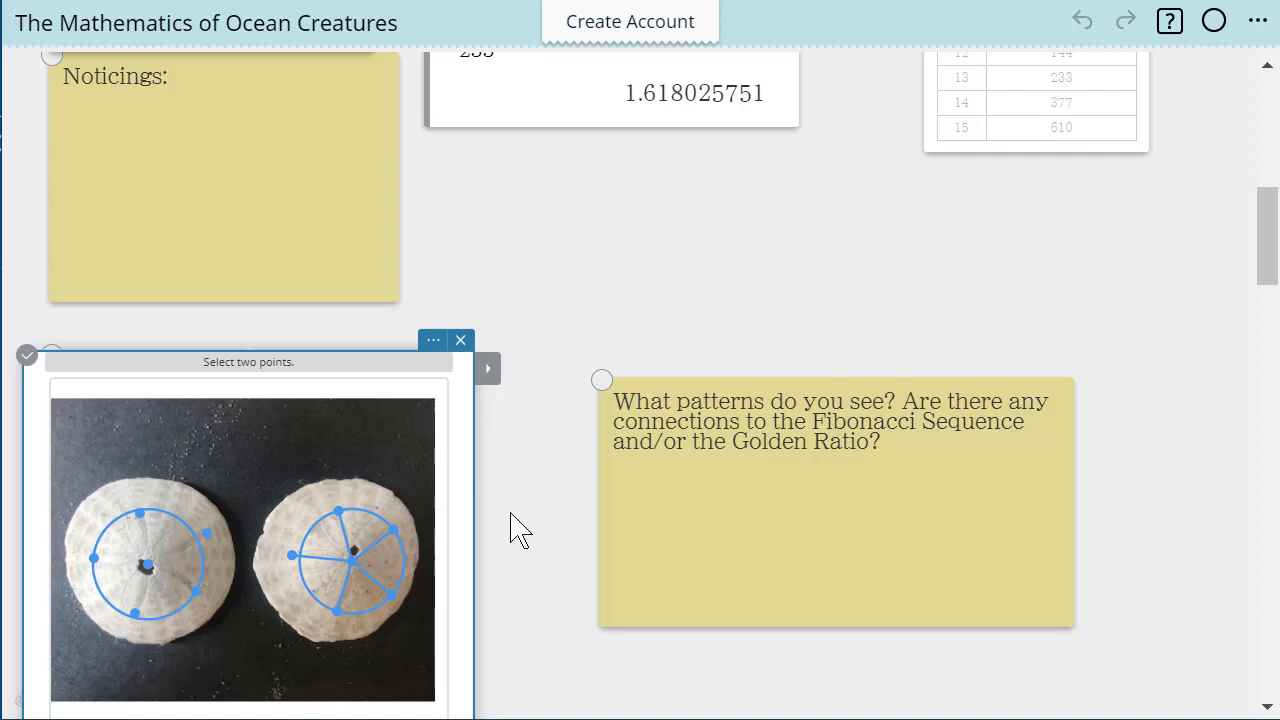
# Draw a segment on the starfish picture from the tip of the upper-left arm to the tip of the top arm
pyautogui.scroll(-5, 505, 517)
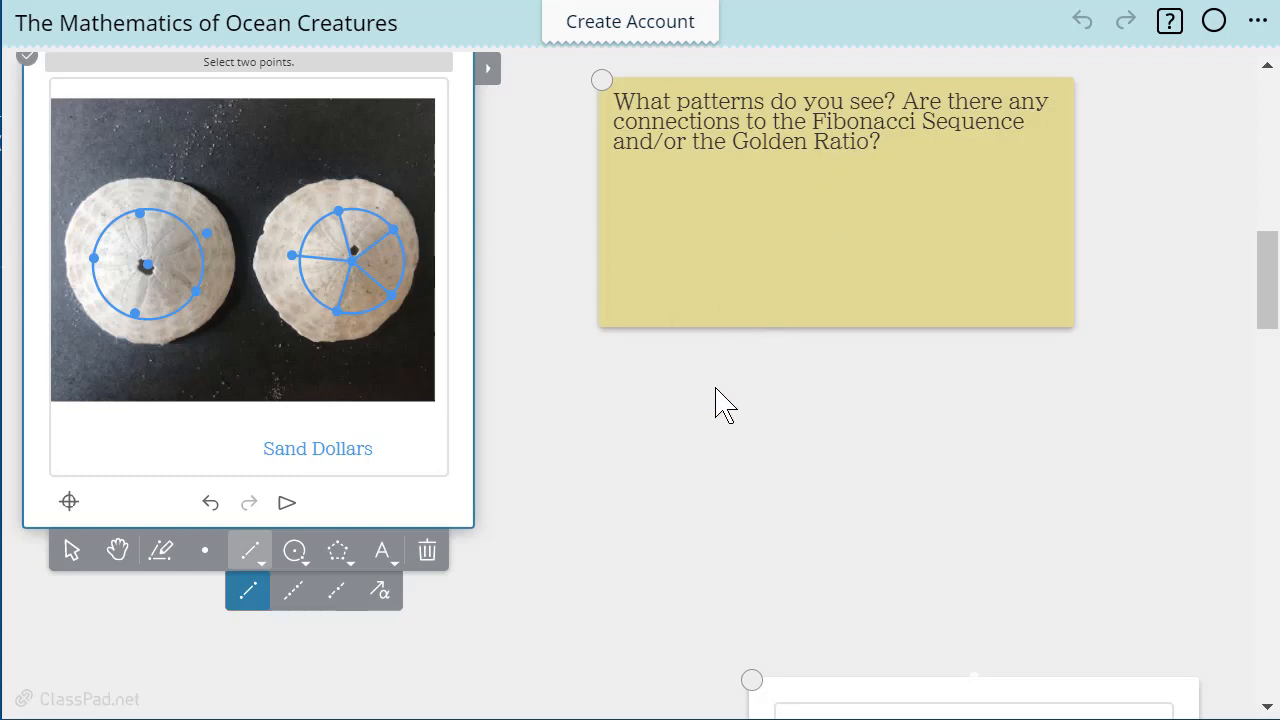
pyautogui.scroll(-2, 665, 466)
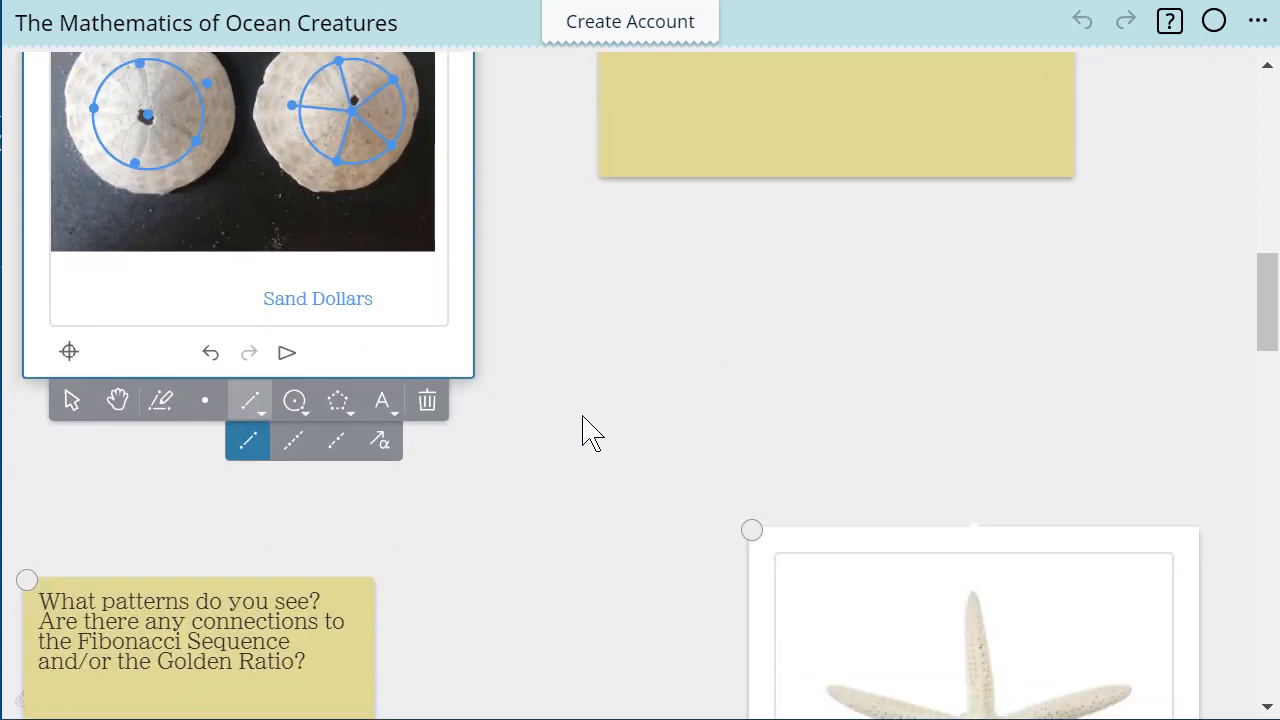
pyautogui.scroll(-3, 586, 434)
pyautogui.scroll(-3, 734, 449)
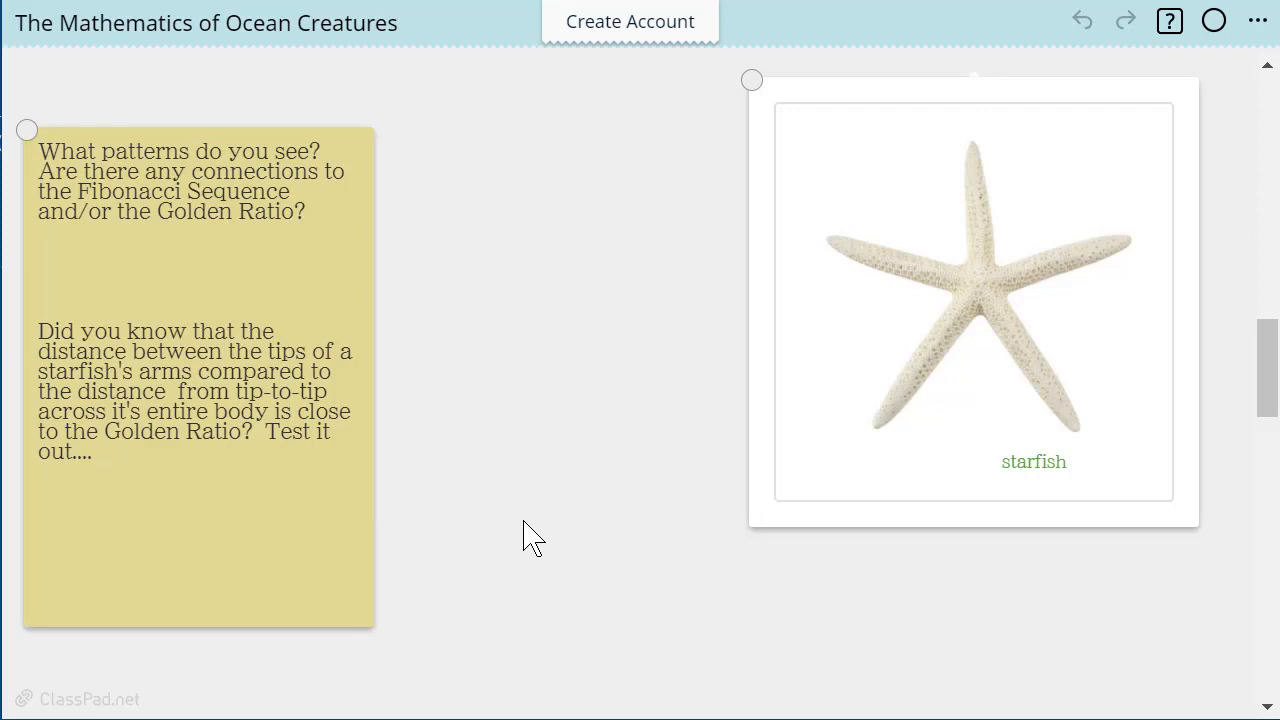
pyautogui.click(833, 465)
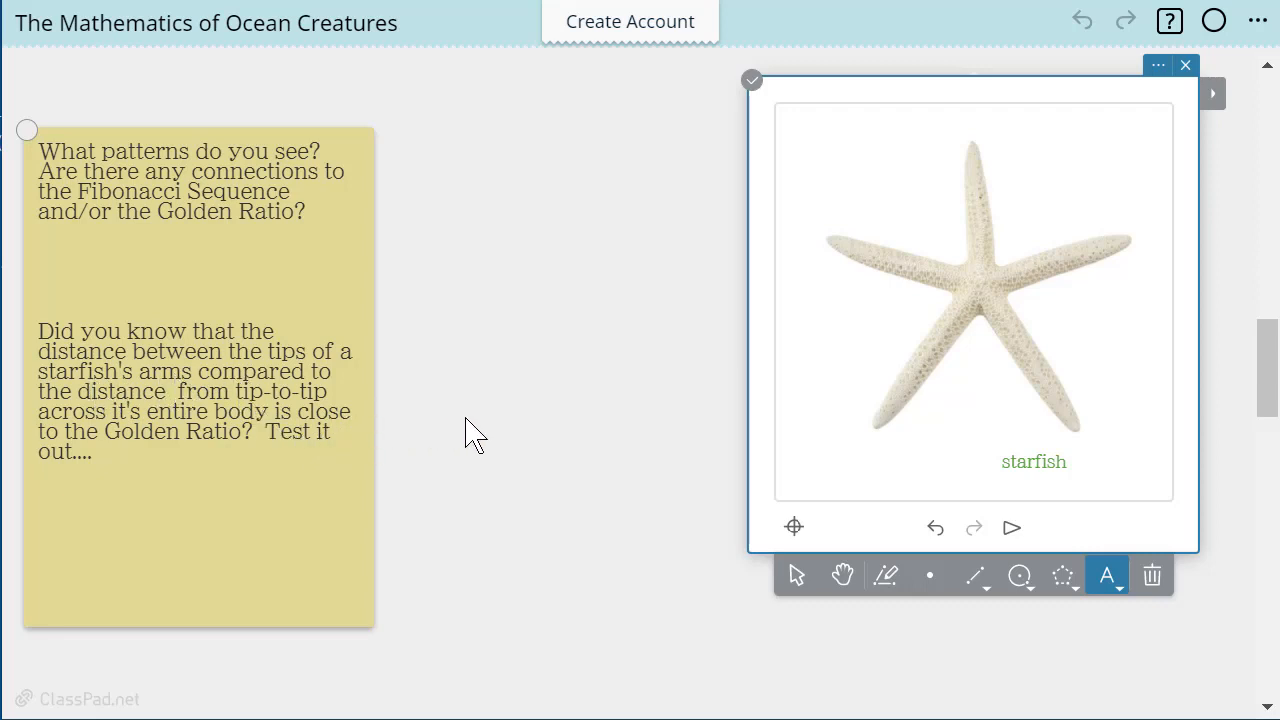
pyautogui.click(977, 582)
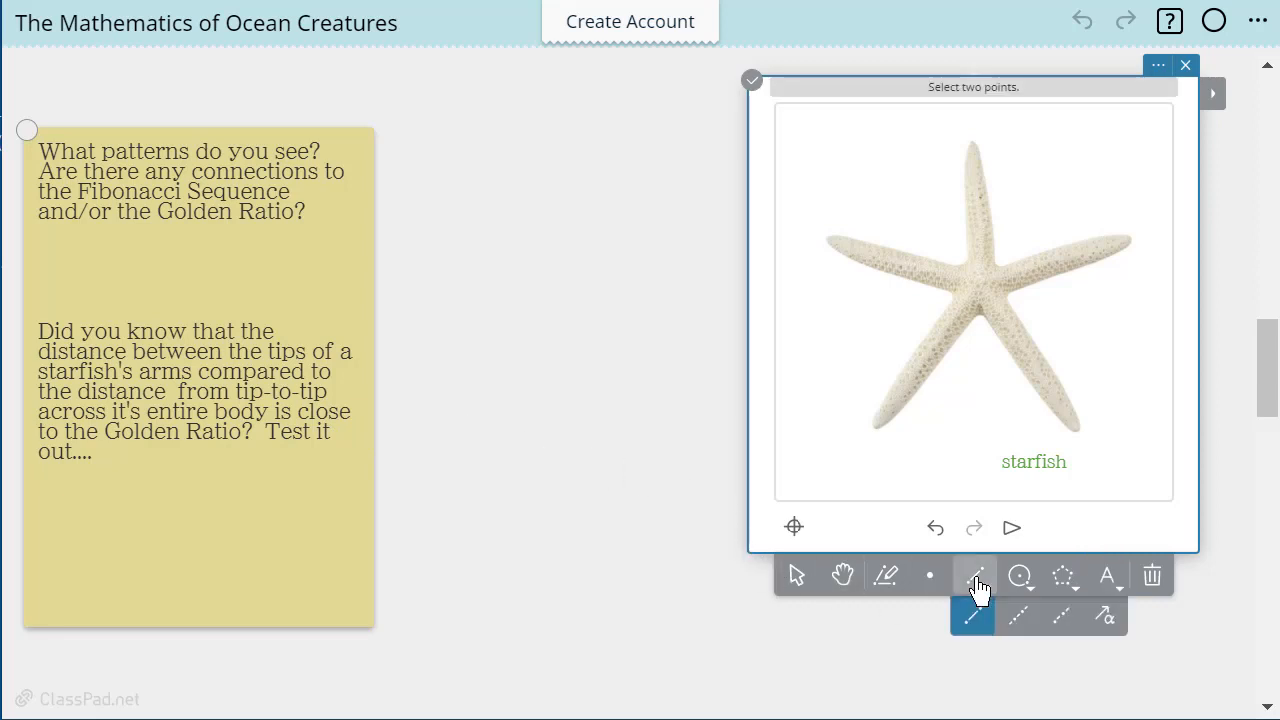
pyautogui.click(831, 239)
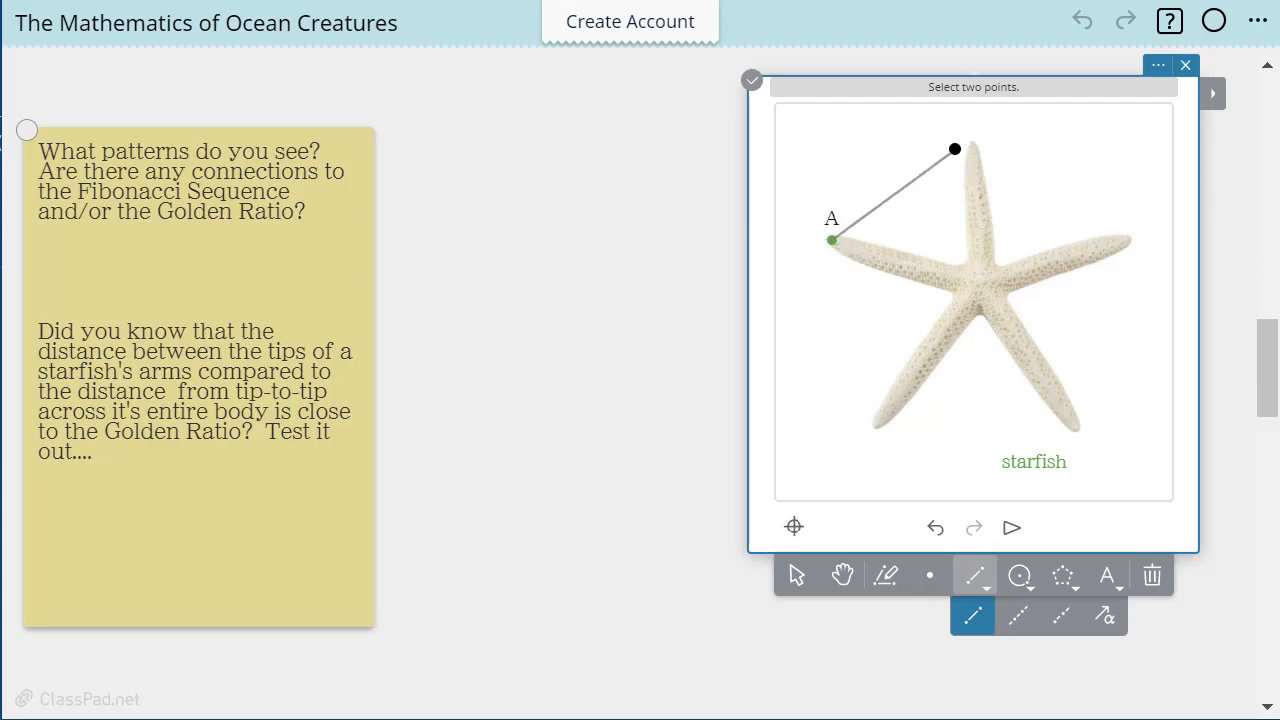
pyautogui.click(975, 144)
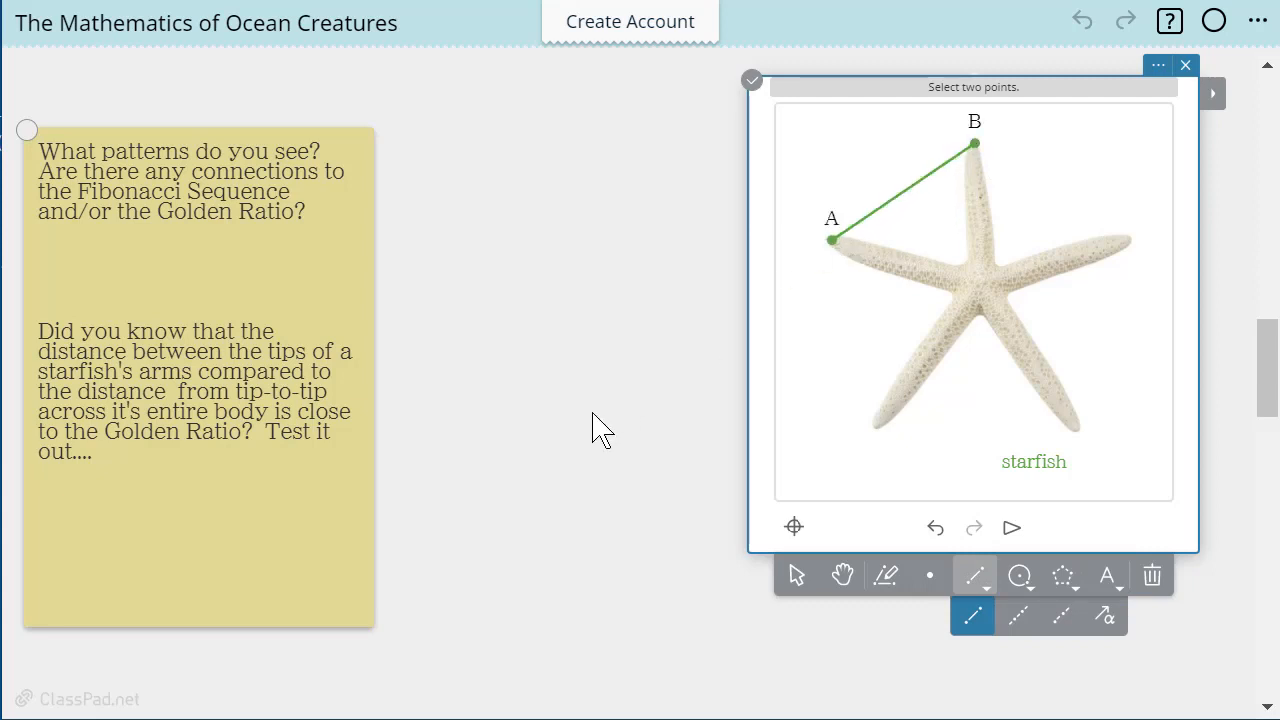
# Measure the length of segment AB and place its label outside the starfish, above the segment
pyautogui.click(795, 580)
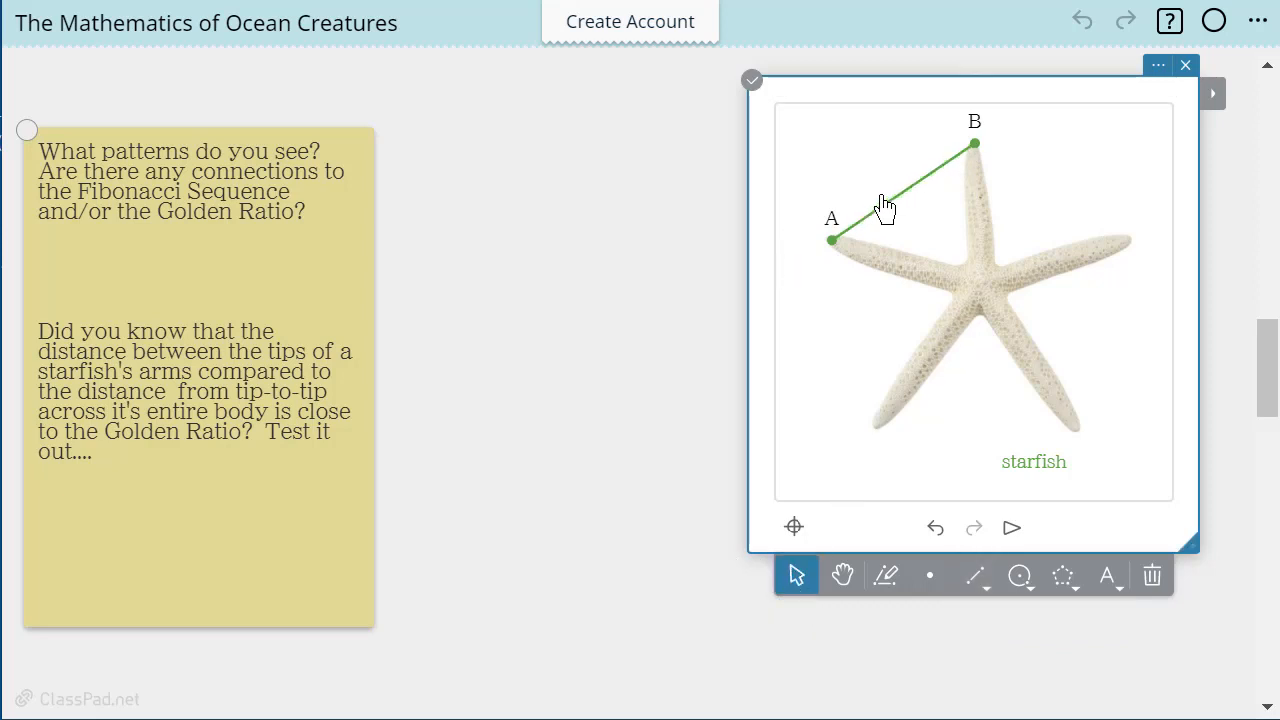
pyautogui.click(893, 208)
pyautogui.click(1212, 96)
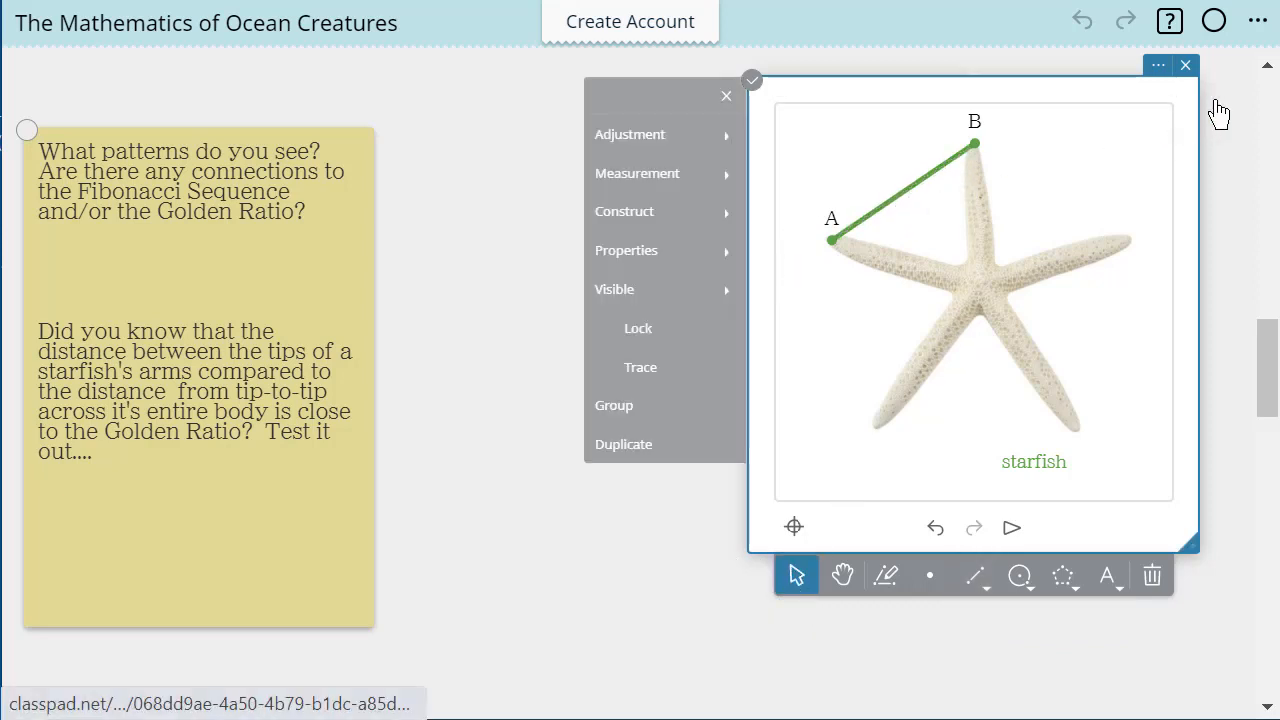
pyautogui.click(652, 183)
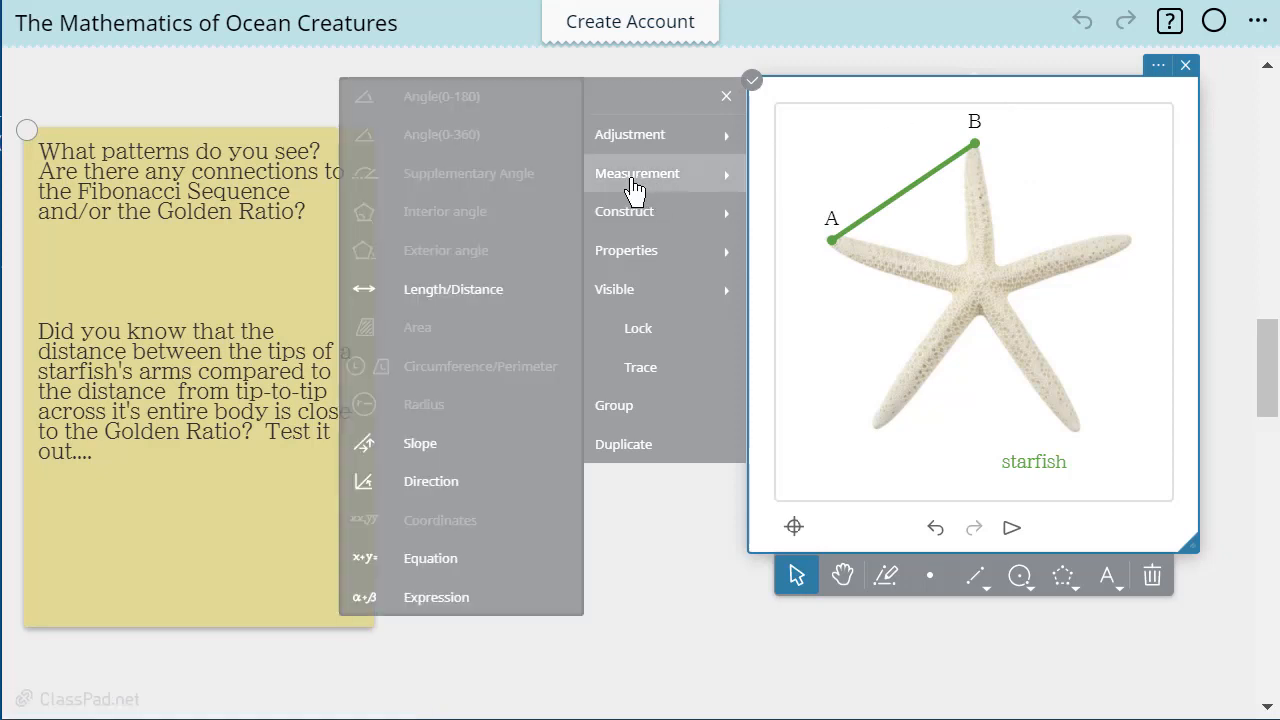
pyautogui.click(462, 290)
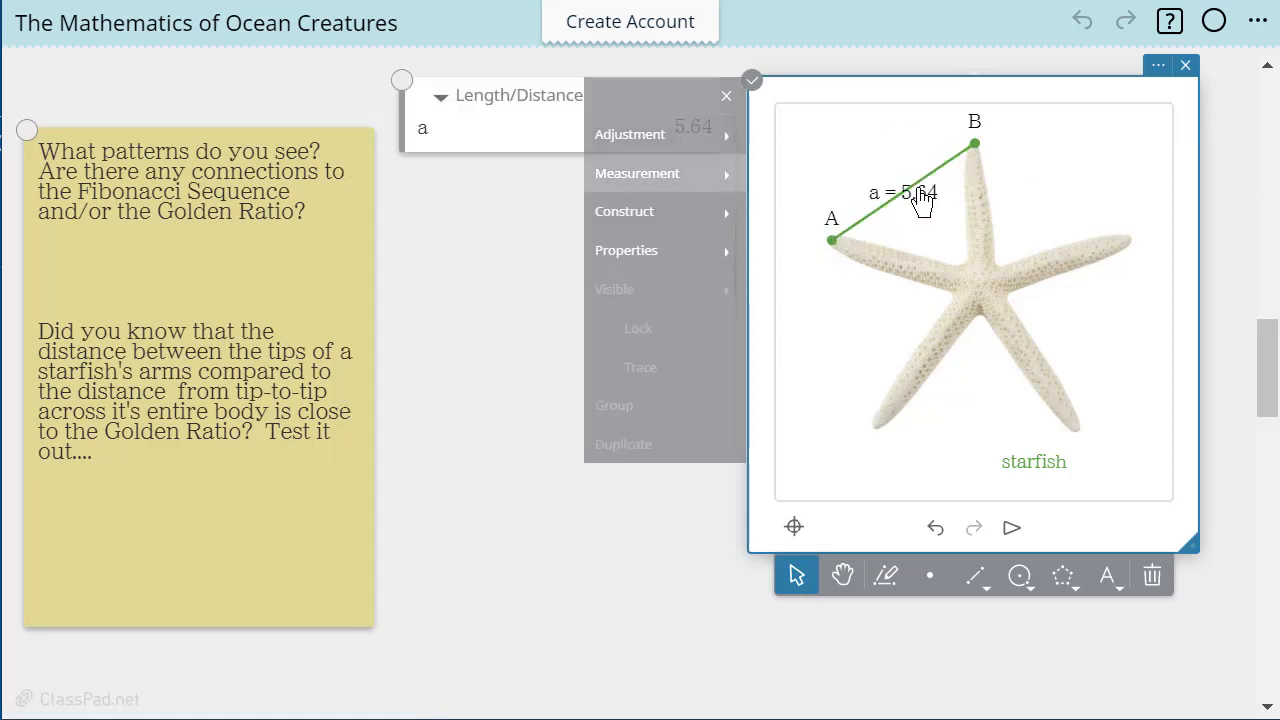
pyautogui.moveTo(921, 193); pyautogui.dragTo(862, 180)
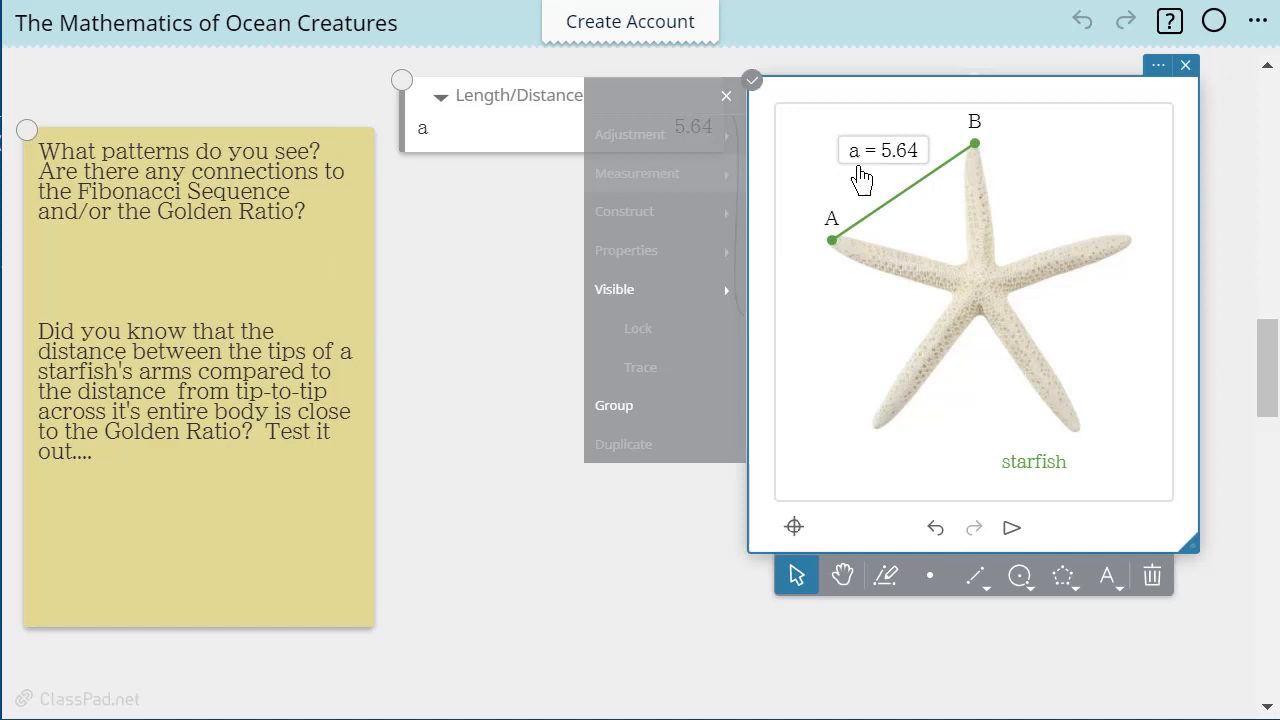
pyautogui.click(460, 492)
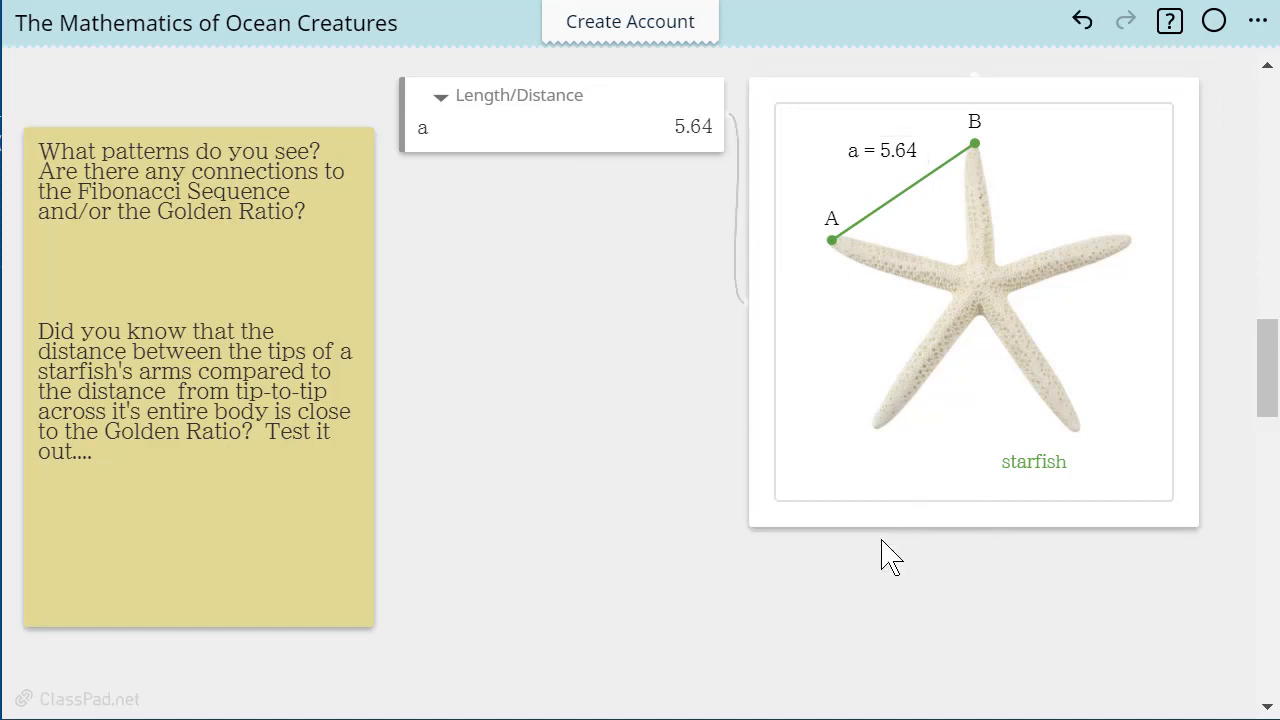
# Draw a segment across the starfish from point A to the tip of the upper-right arm
pyautogui.scroll(2, 337, 551)
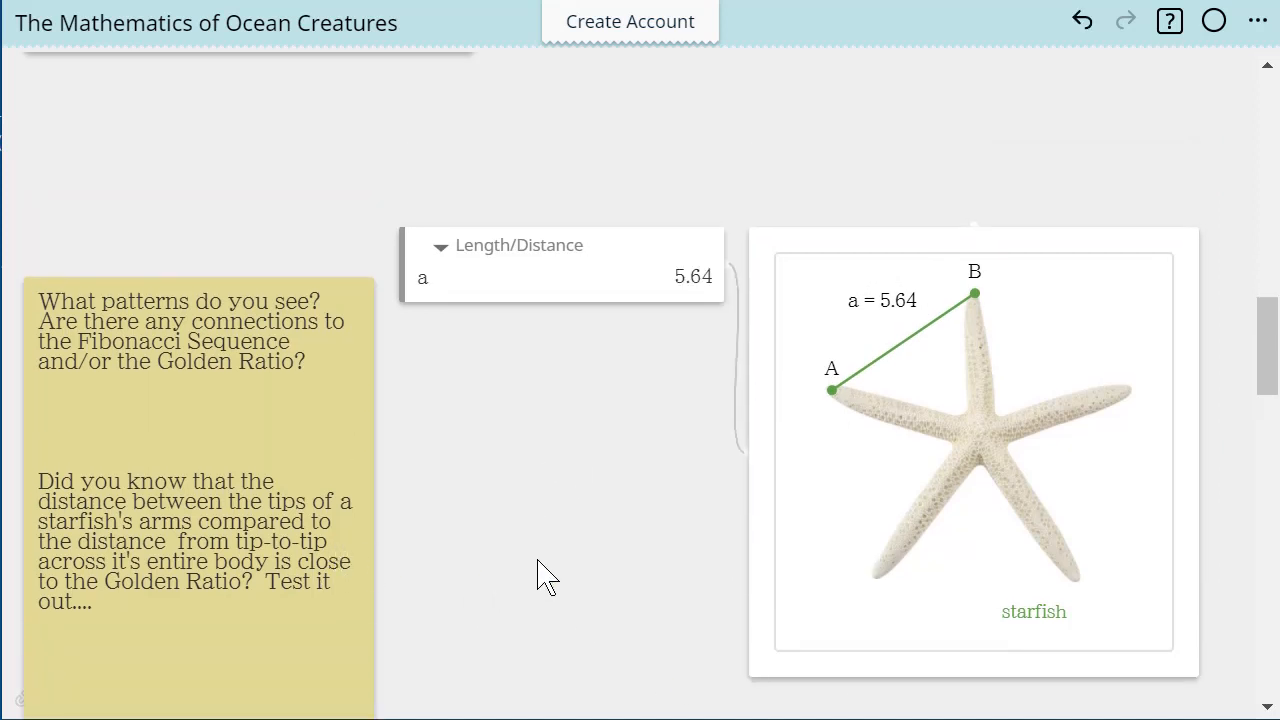
pyautogui.scroll(-2, 543, 577)
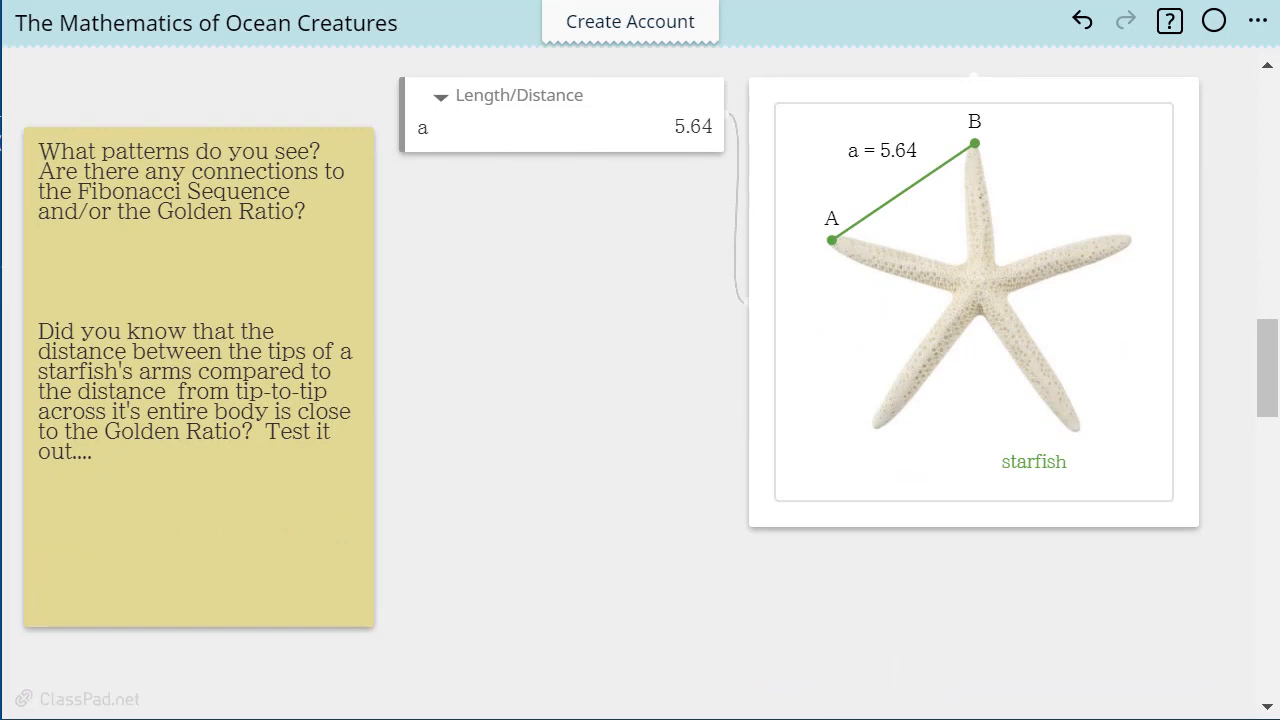
pyautogui.click(920, 503)
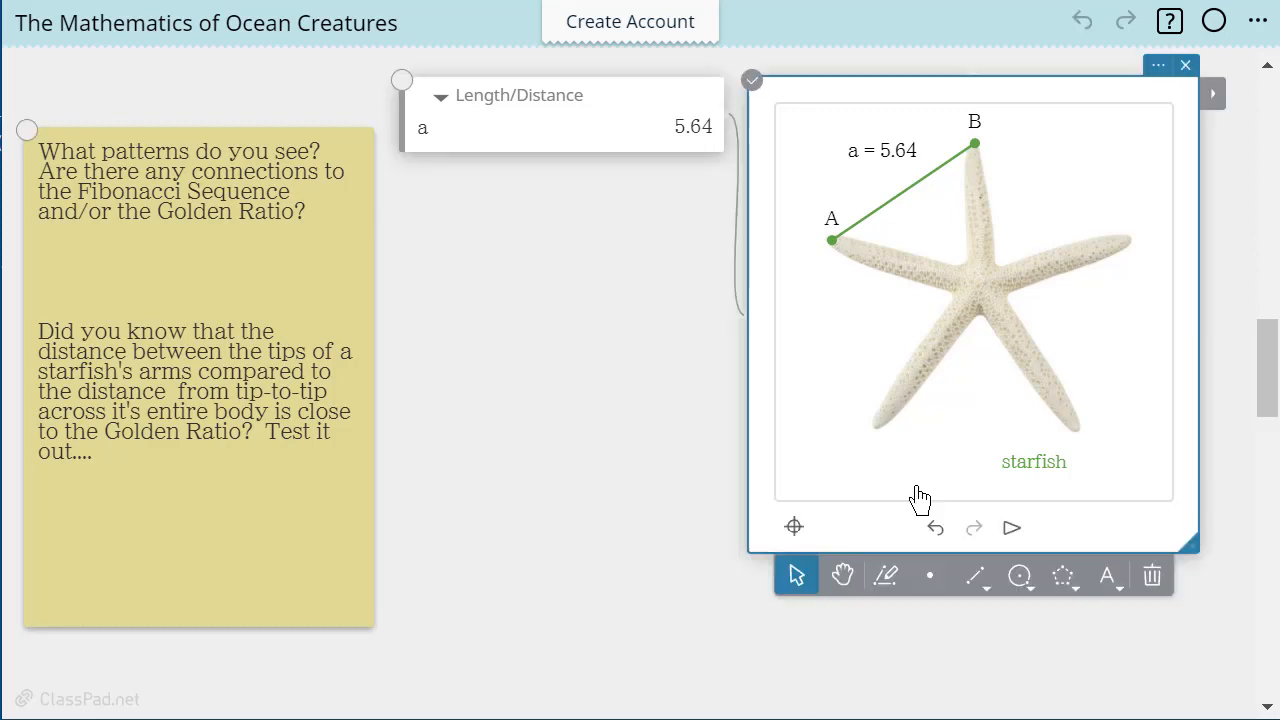
pyautogui.click(976, 577)
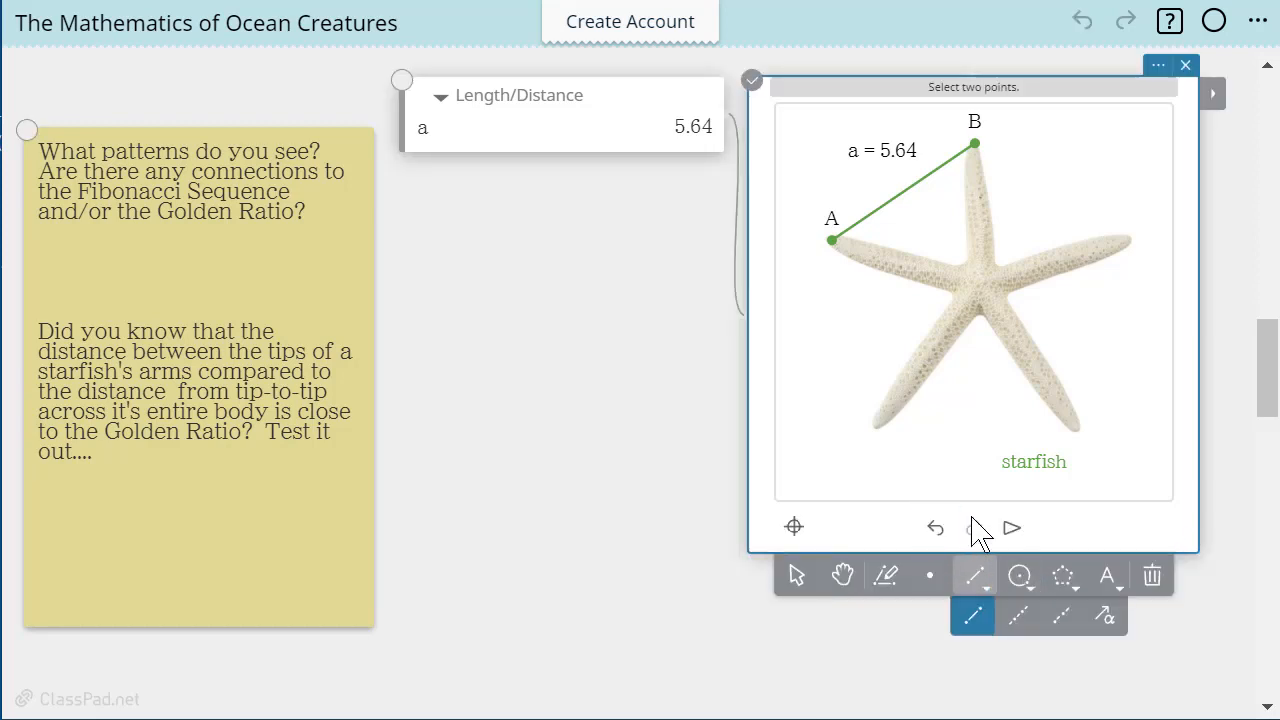
pyautogui.click(833, 242)
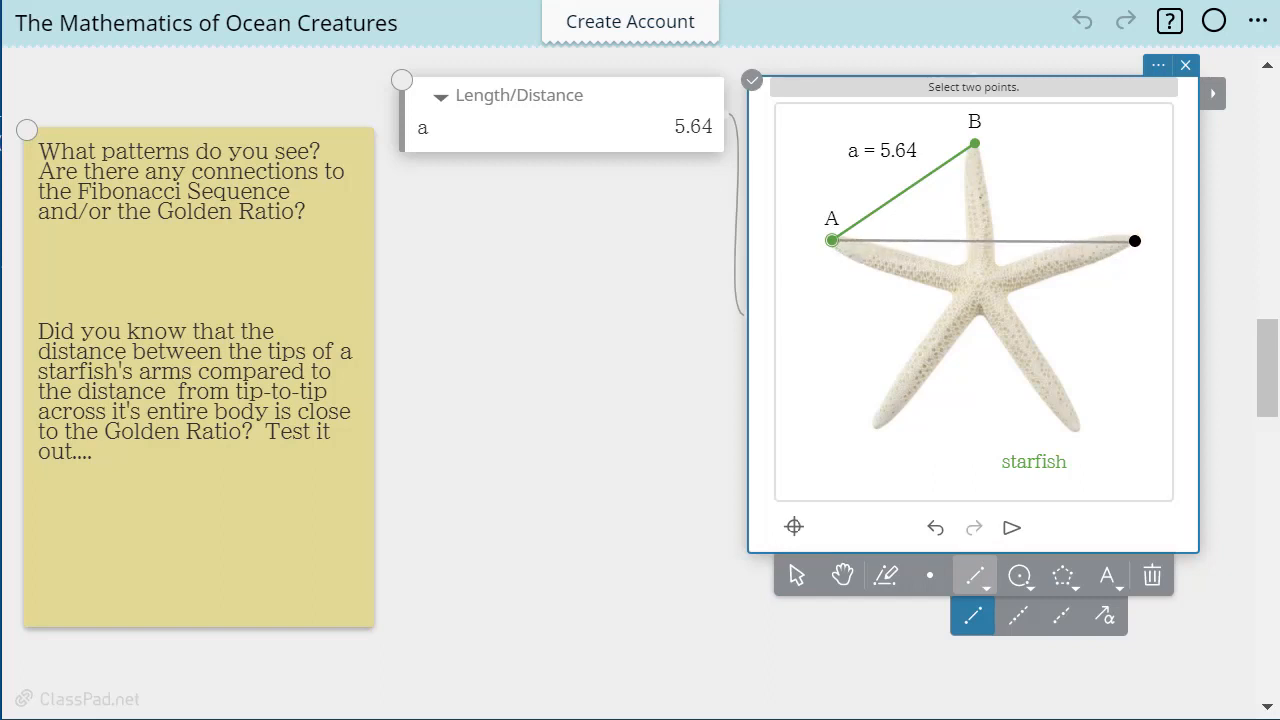
pyautogui.click(1136, 242)
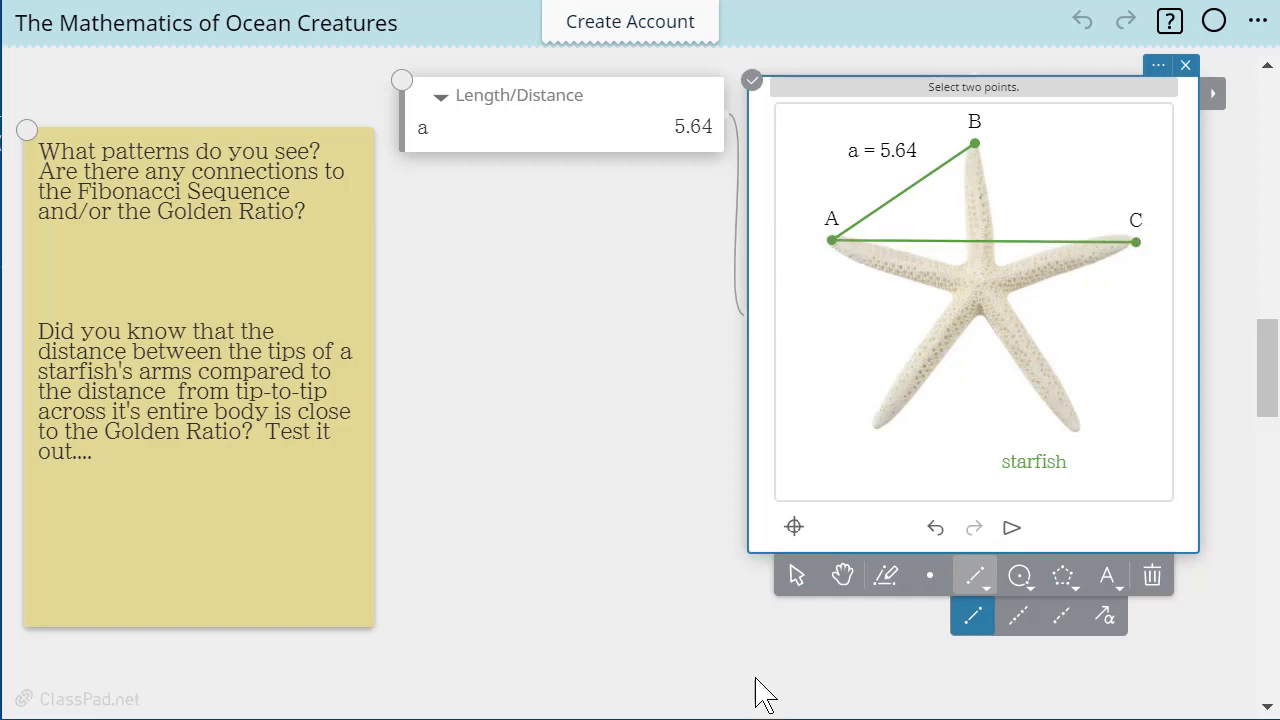
# Measure the length of segment AC and place its label just above the segment
pyautogui.click(796, 577)
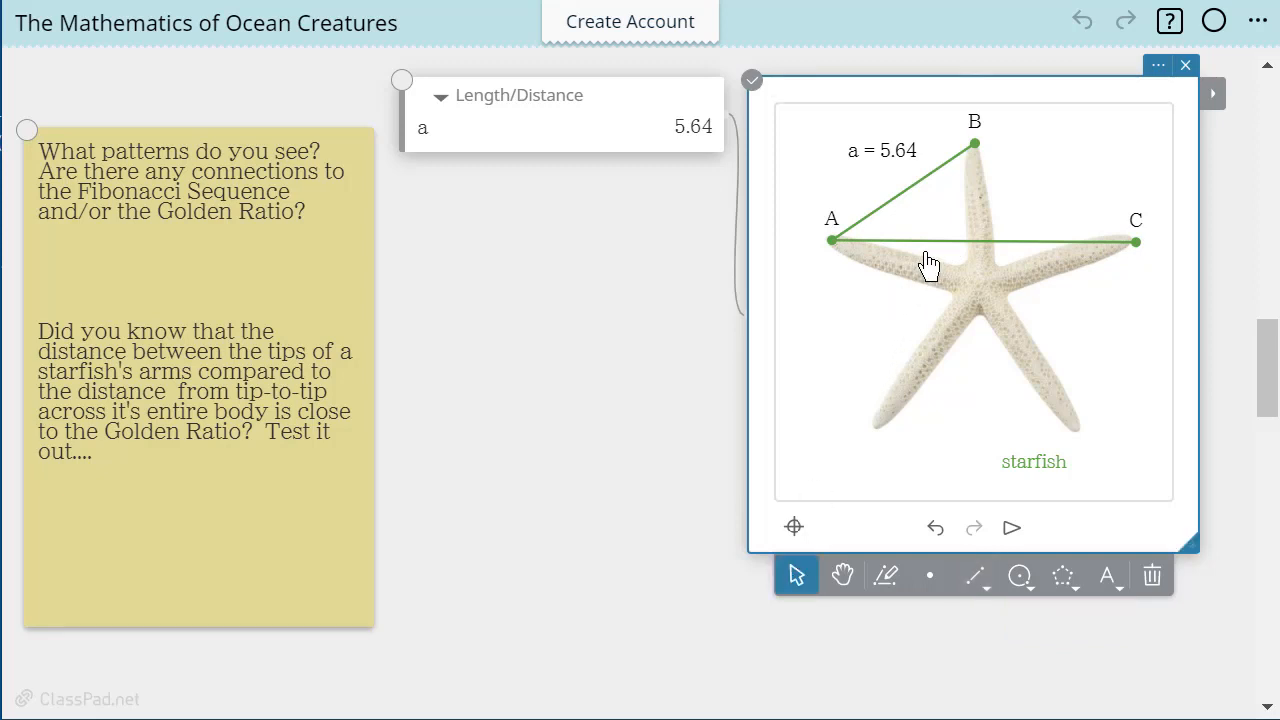
pyautogui.click(1212, 96)
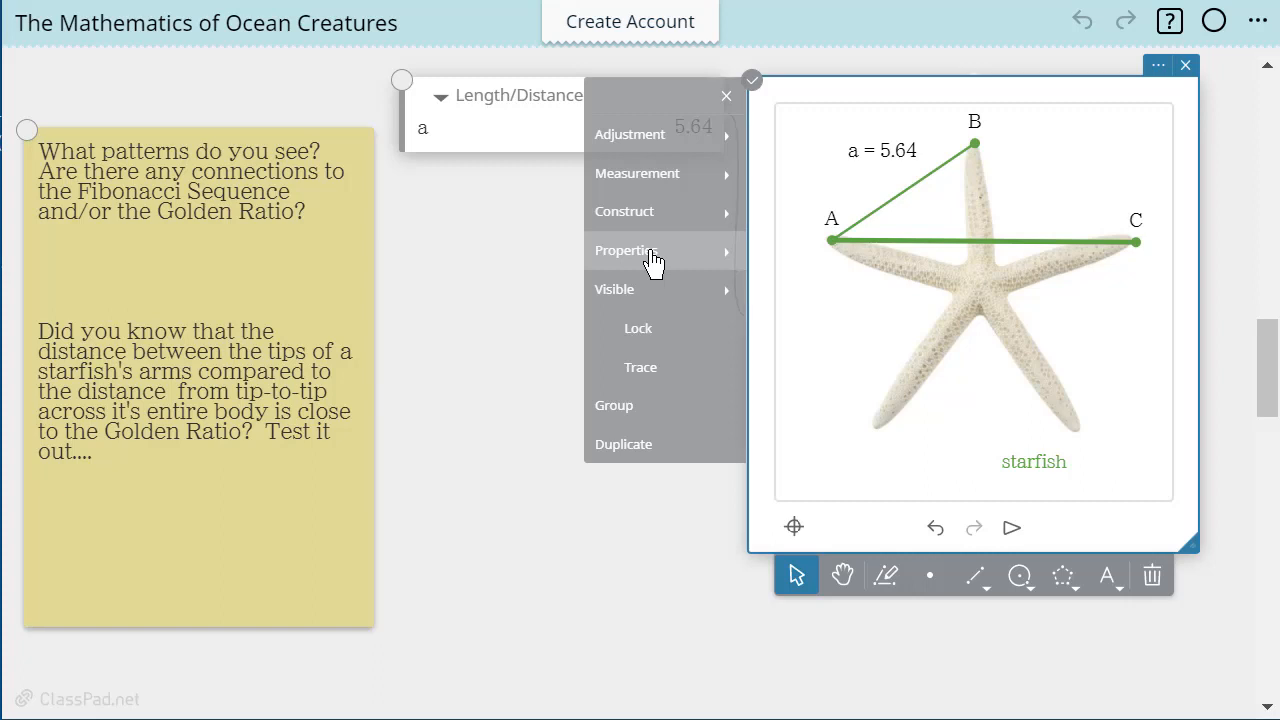
pyautogui.click(665, 178)
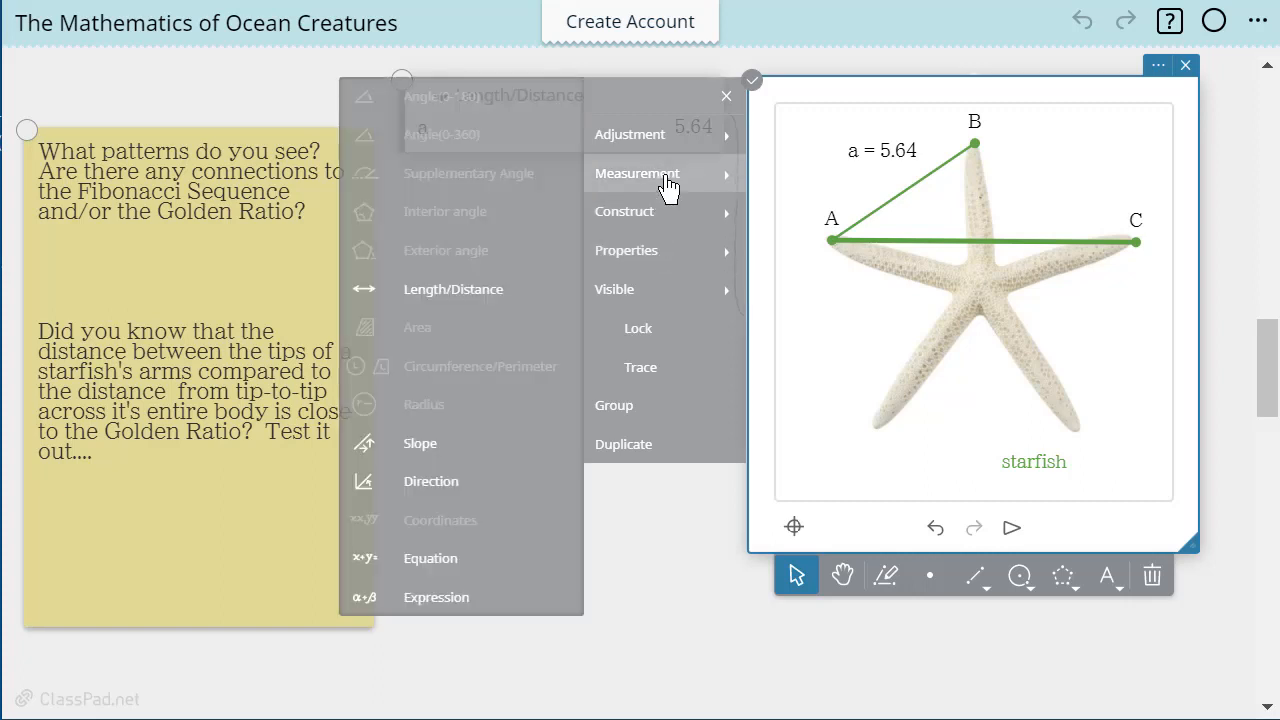
pyautogui.click(518, 288)
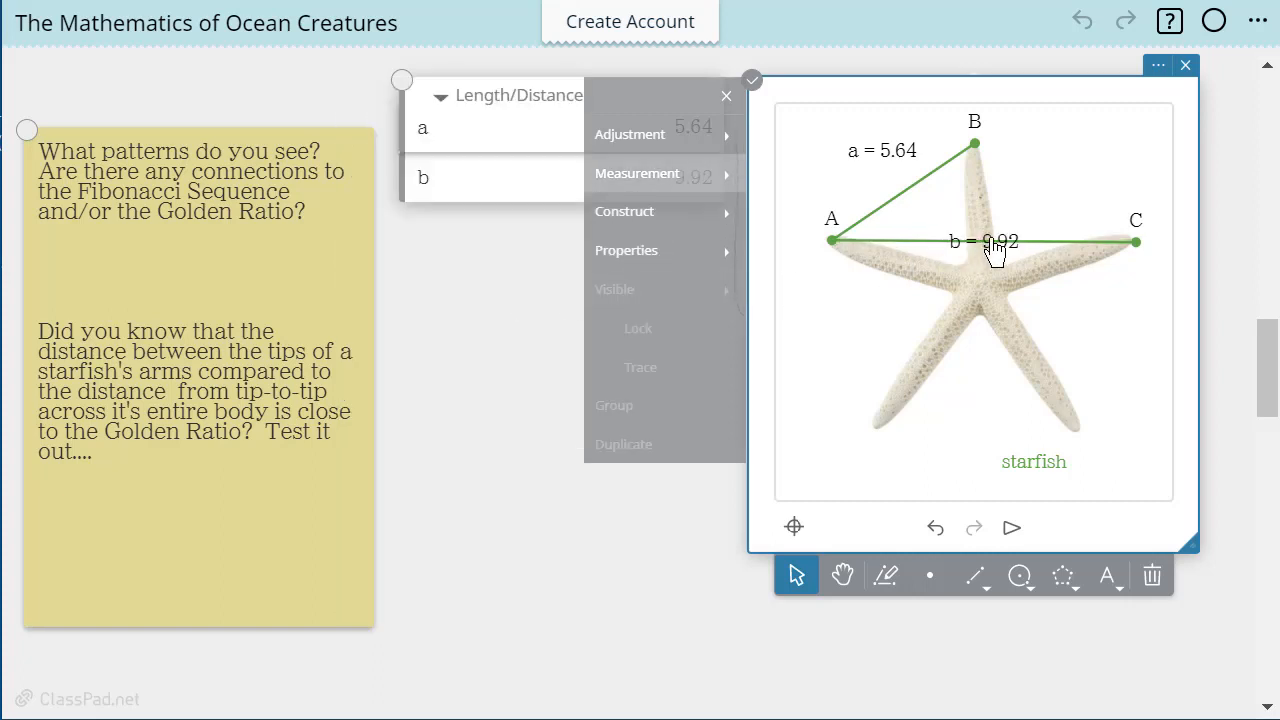
pyautogui.click(1034, 240)
pyautogui.moveTo(1006, 240); pyautogui.dragTo(1062, 225)
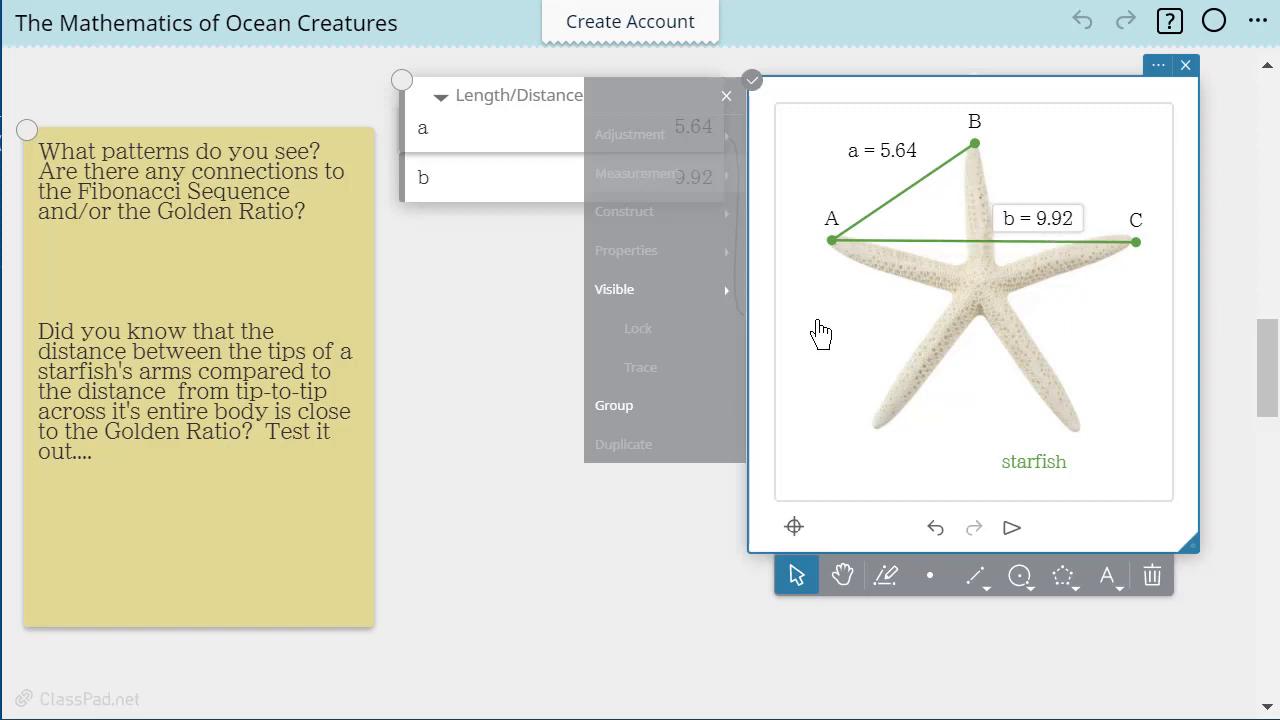
pyautogui.click(572, 378)
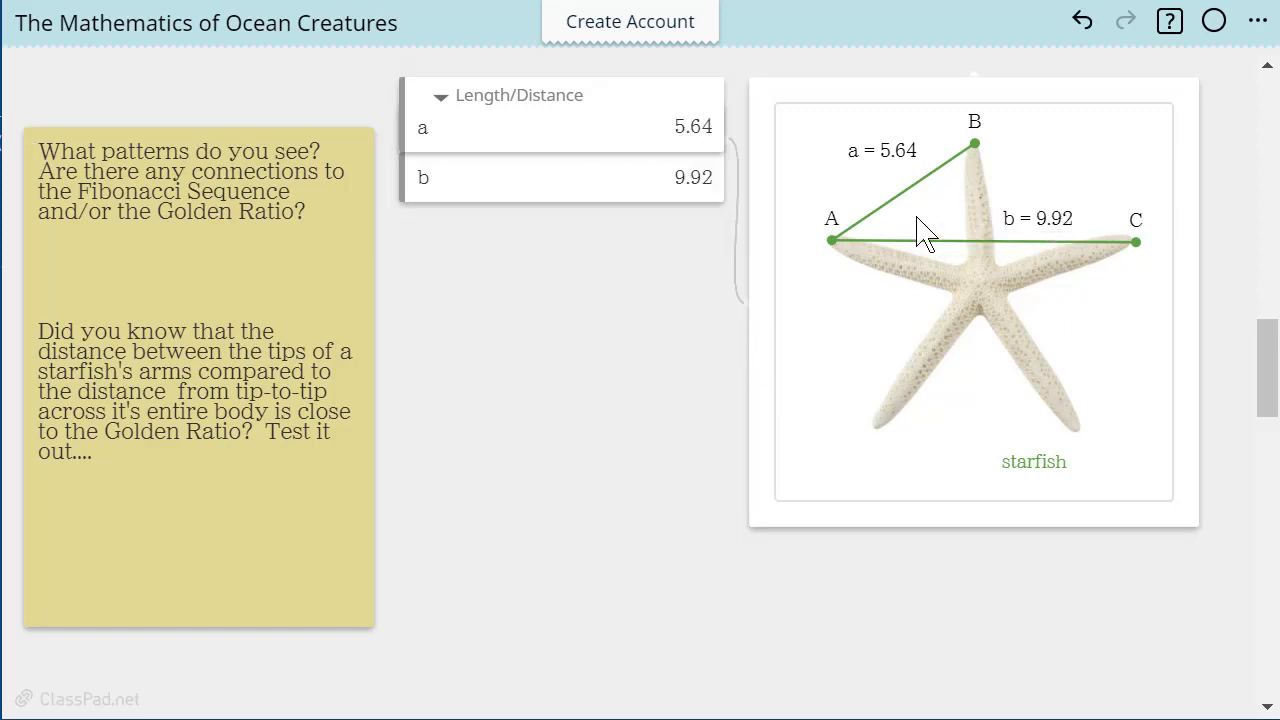
# Calculate 9.92 divided by 5.64 in a new calculation note and position it below the length measurements
pyautogui.click(447, 320)
pyautogui.click(444, 283)
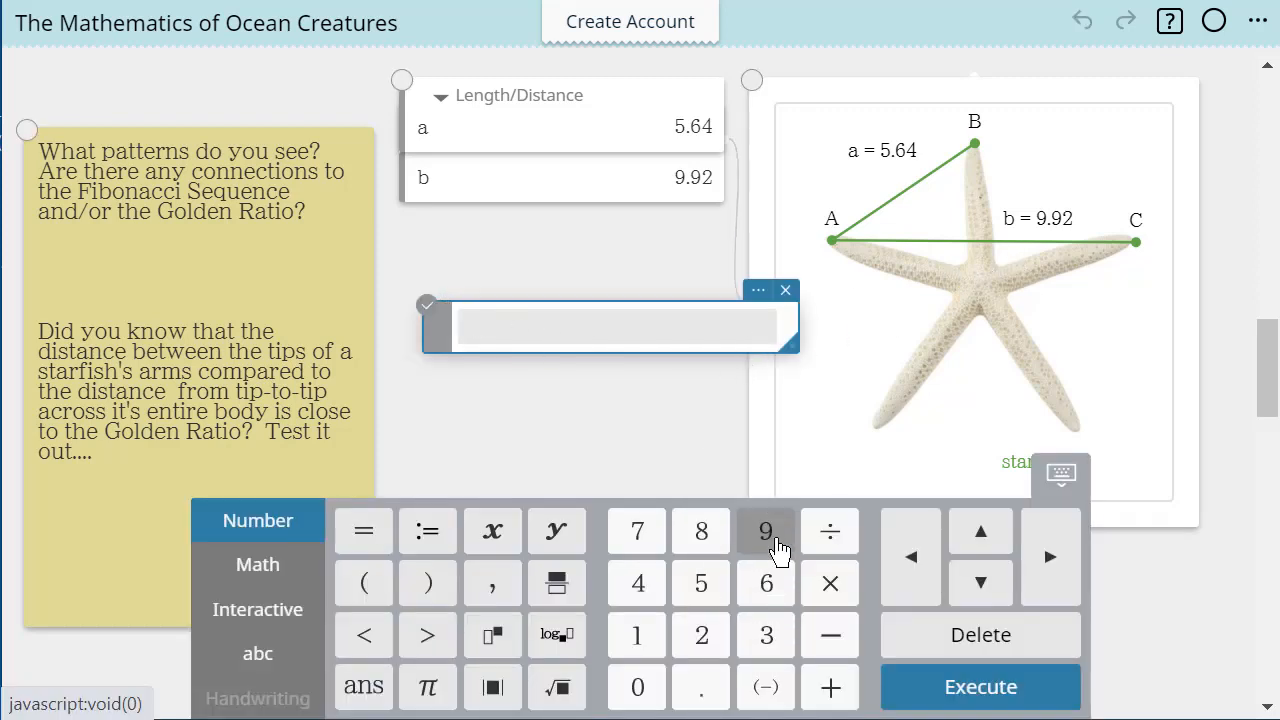
pyautogui.click(772, 542)
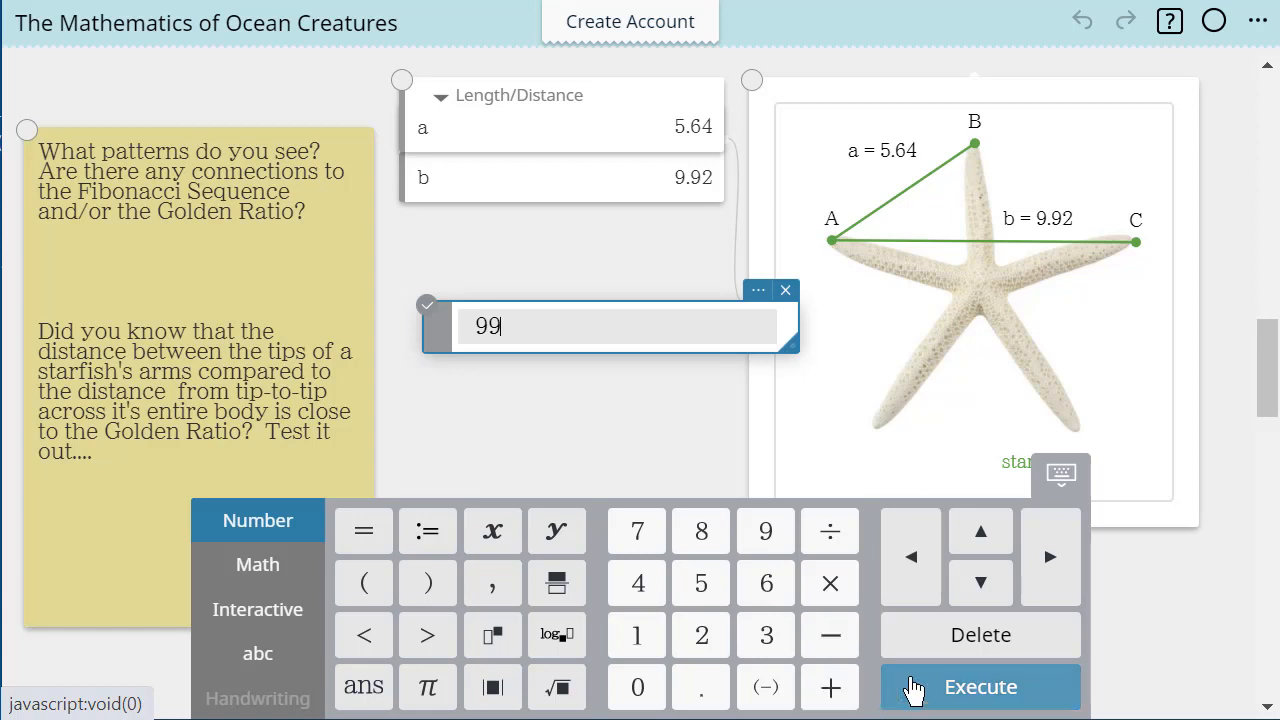
pyautogui.click(960, 655)
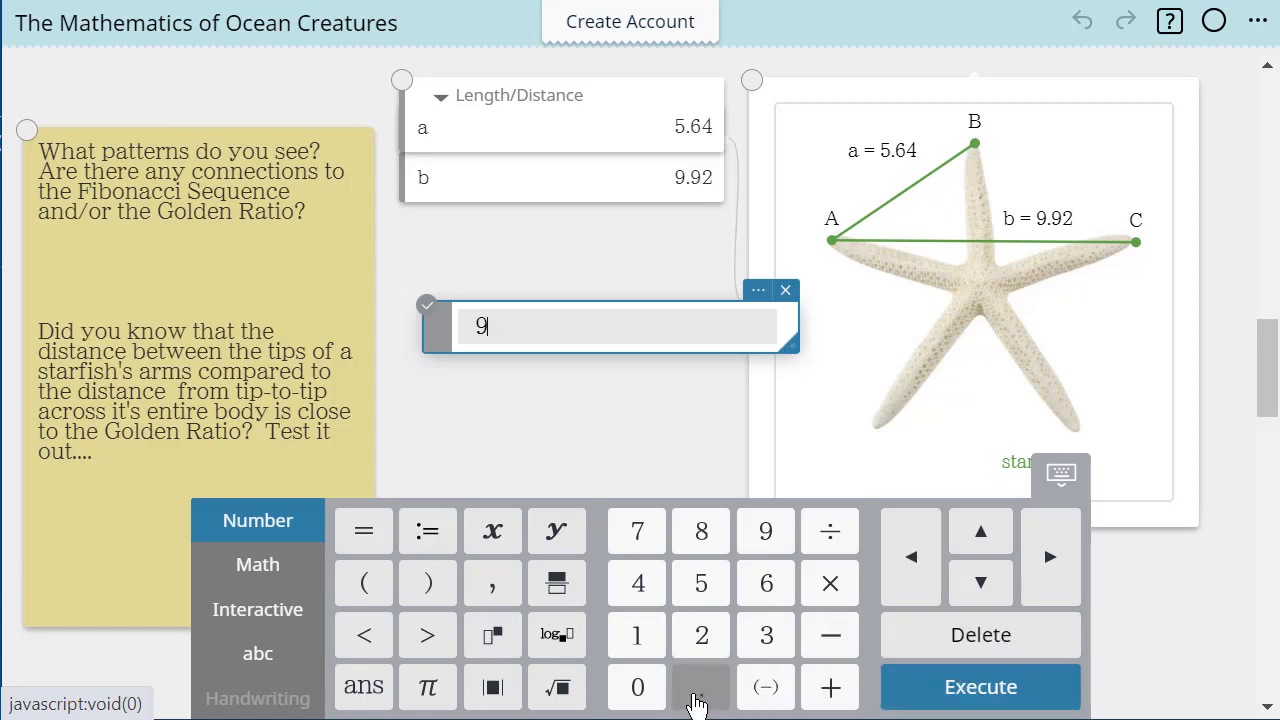
pyautogui.click(697, 700)
pyautogui.click(766, 530)
pyautogui.click(702, 640)
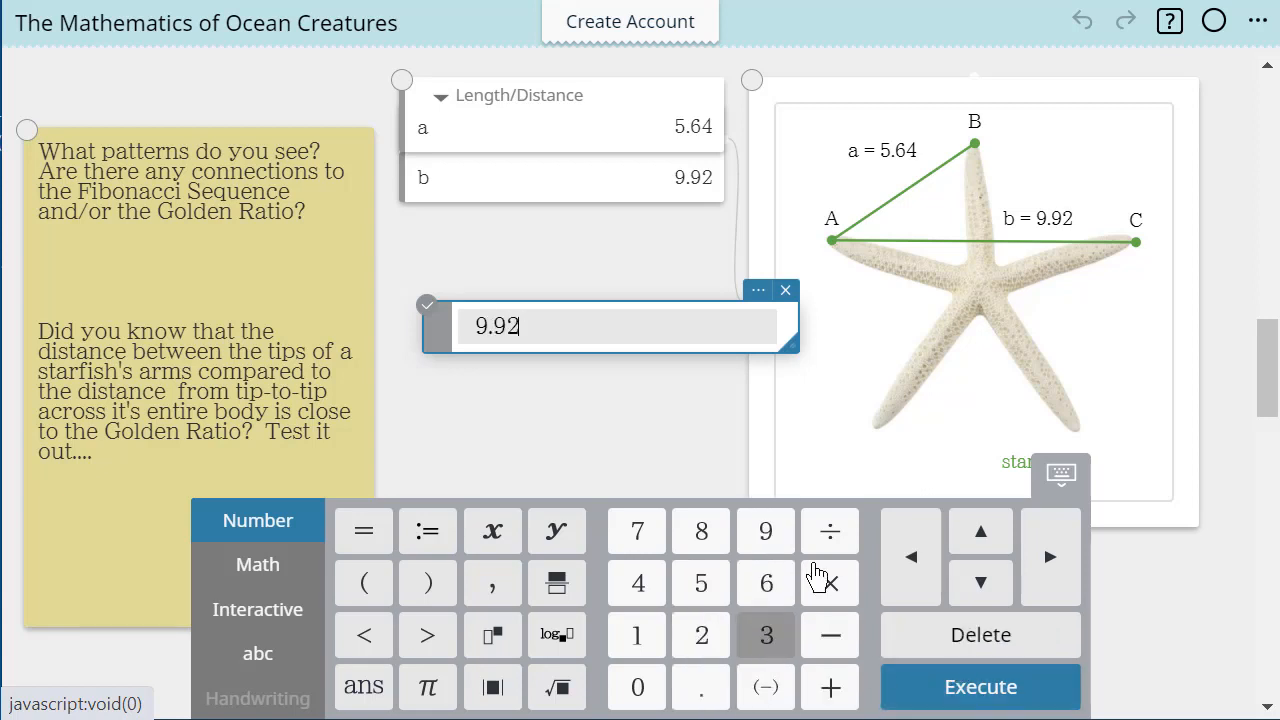
pyautogui.click(832, 533)
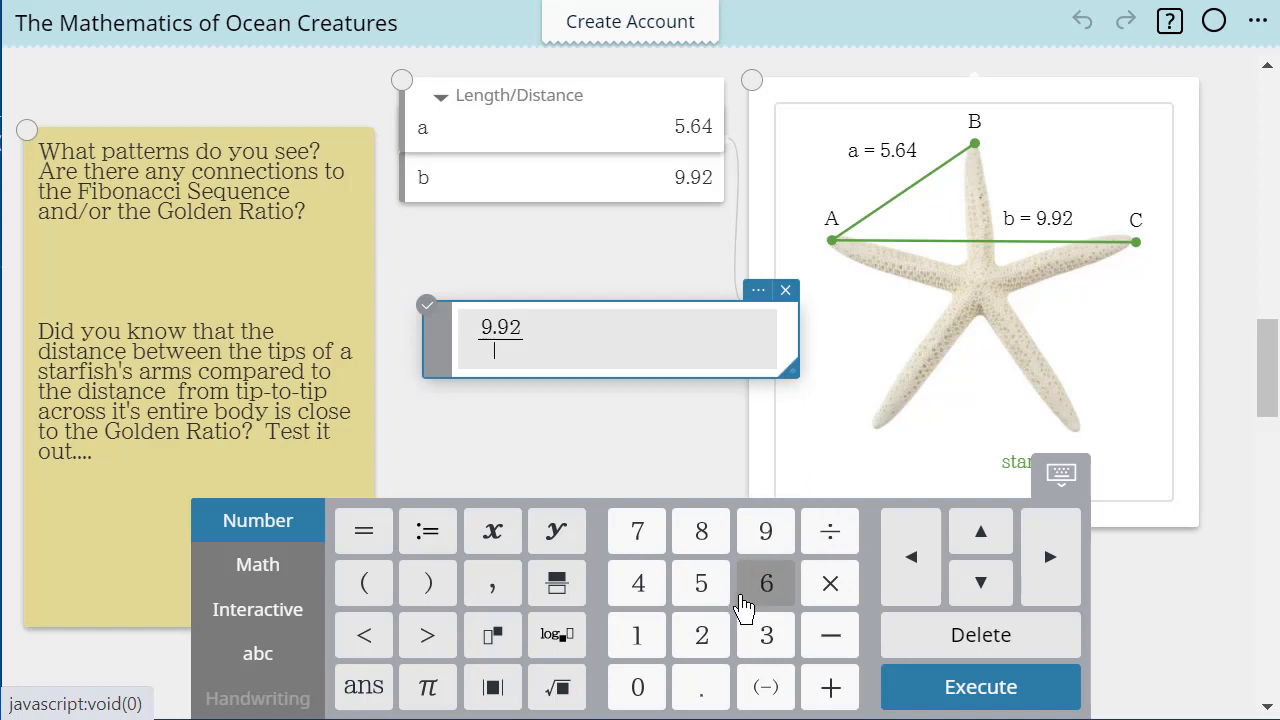
pyautogui.click(712, 596)
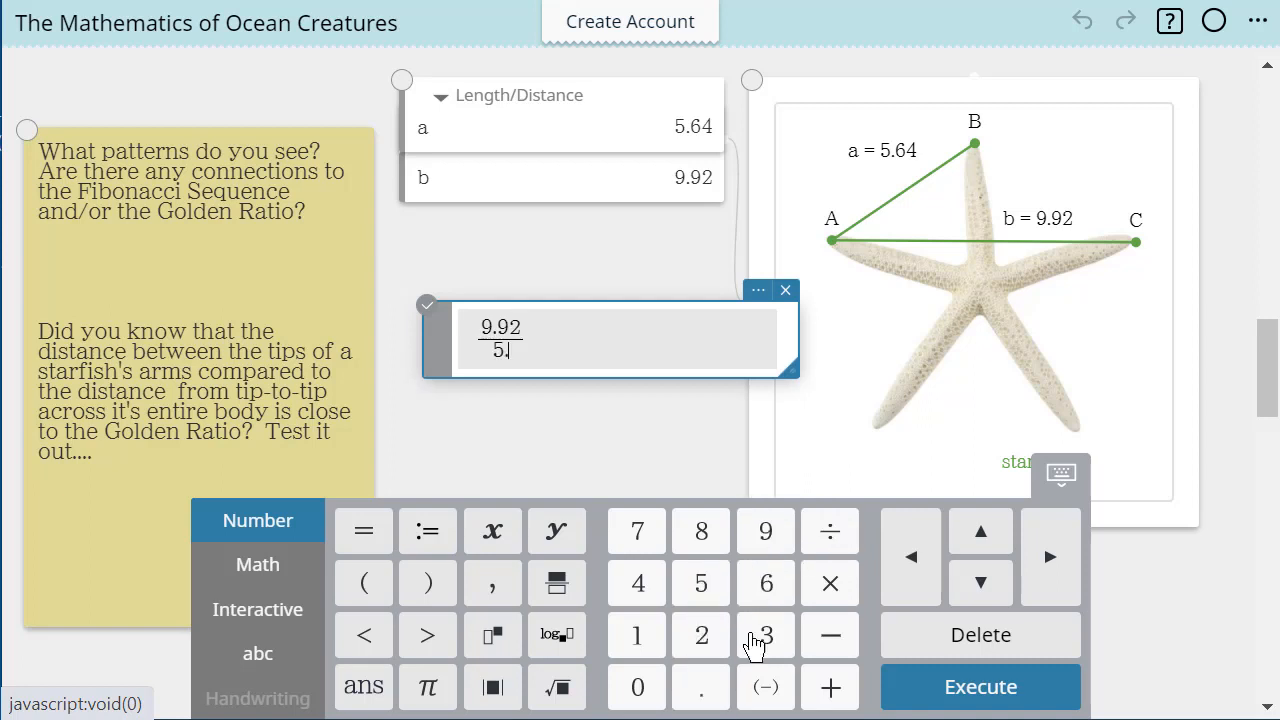
pyautogui.click(770, 600)
pyautogui.click(650, 605)
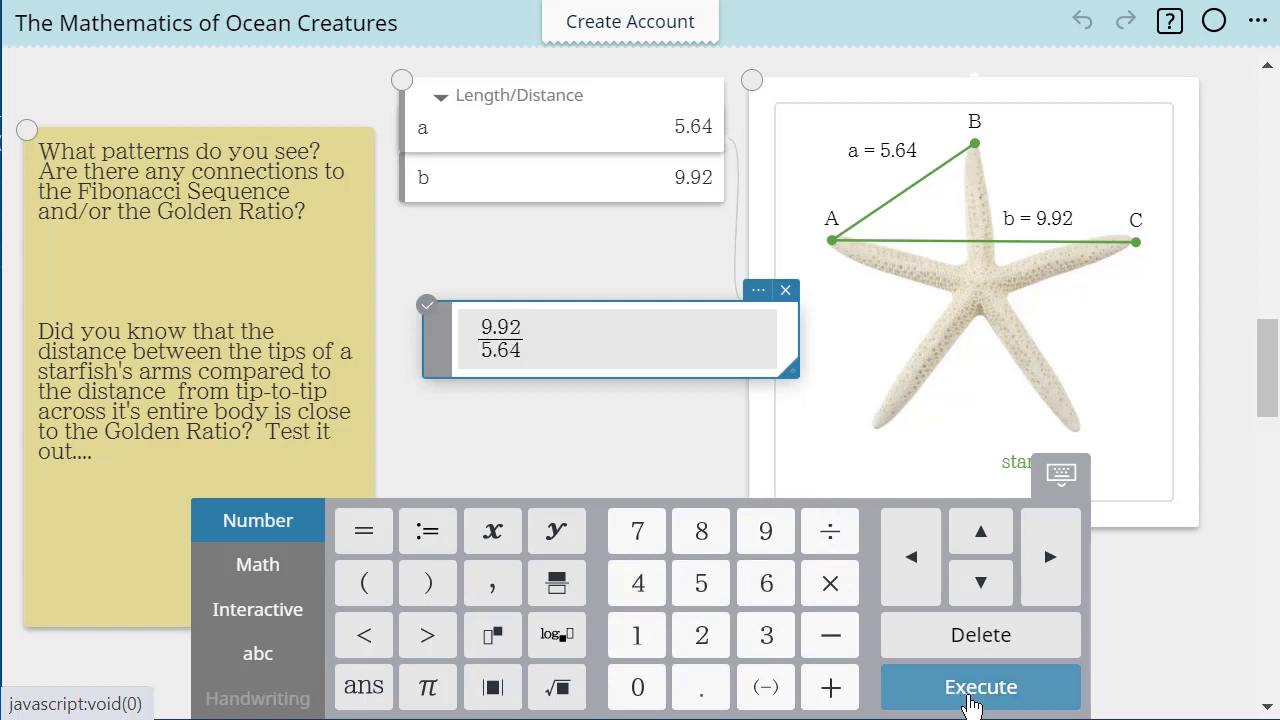
pyautogui.click(969, 700)
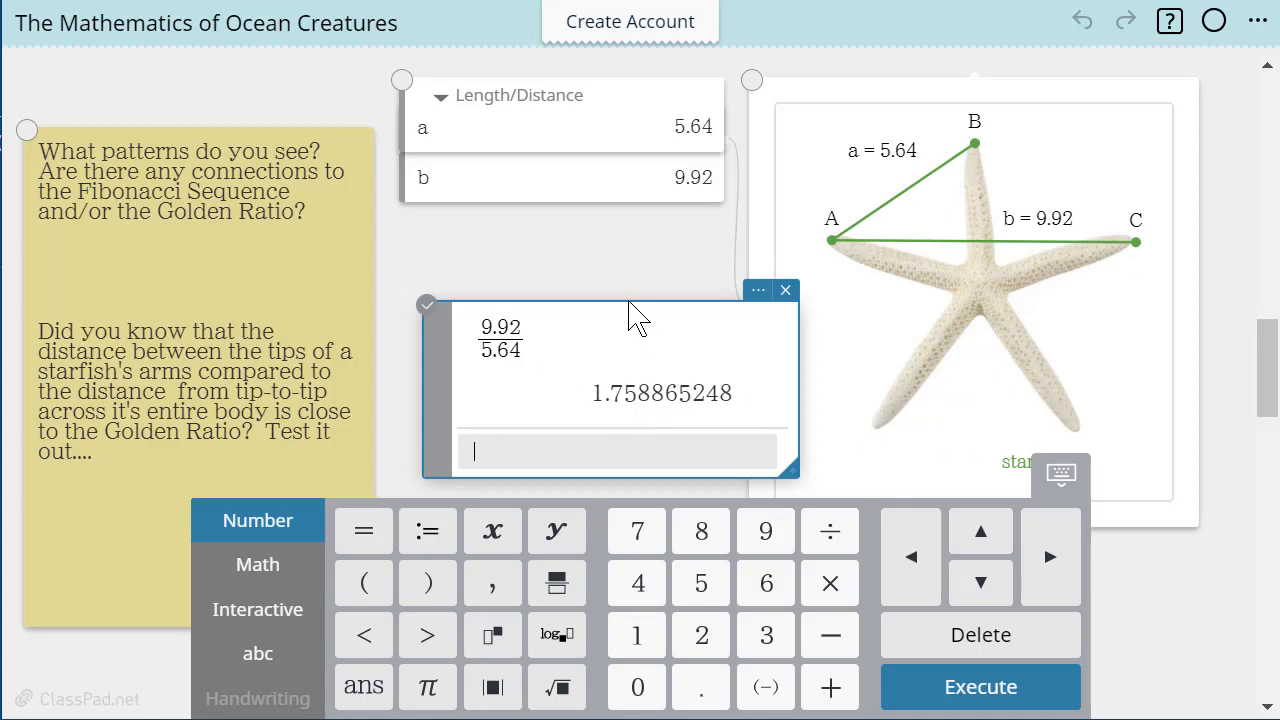
pyautogui.moveTo(630, 302); pyautogui.dragTo(580, 277)
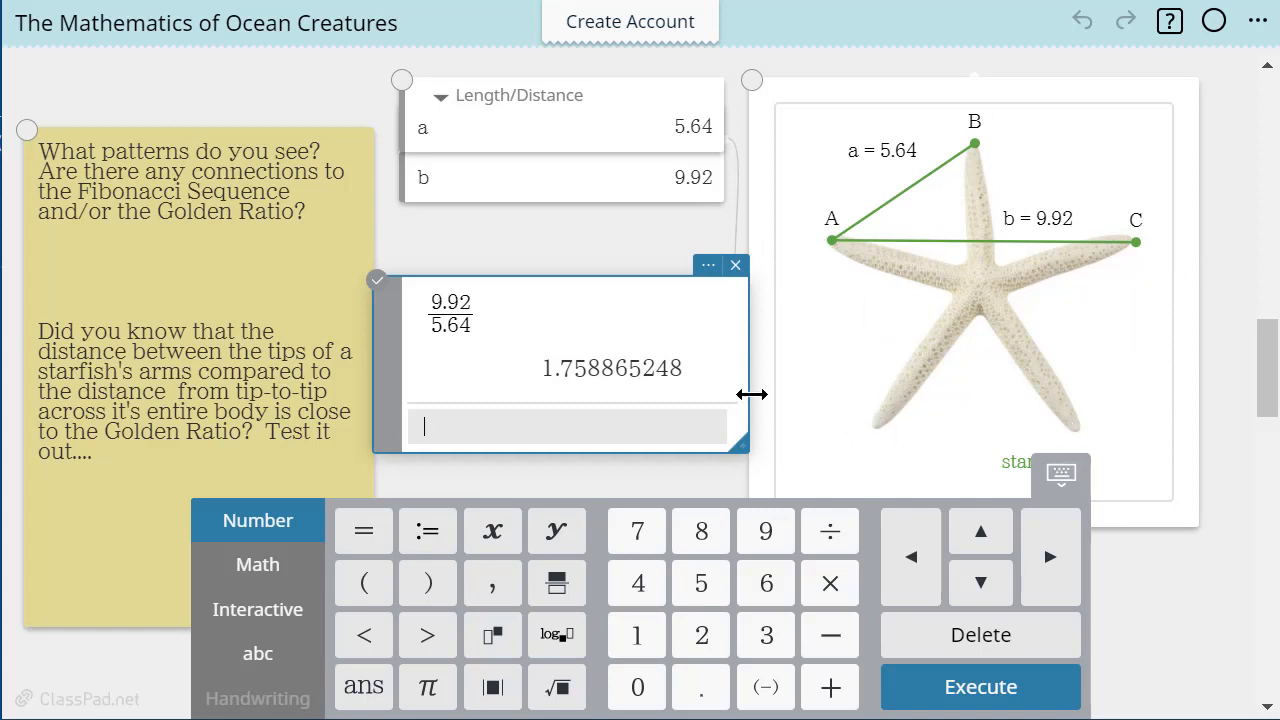
pyautogui.scroll(-2, 630, 444)
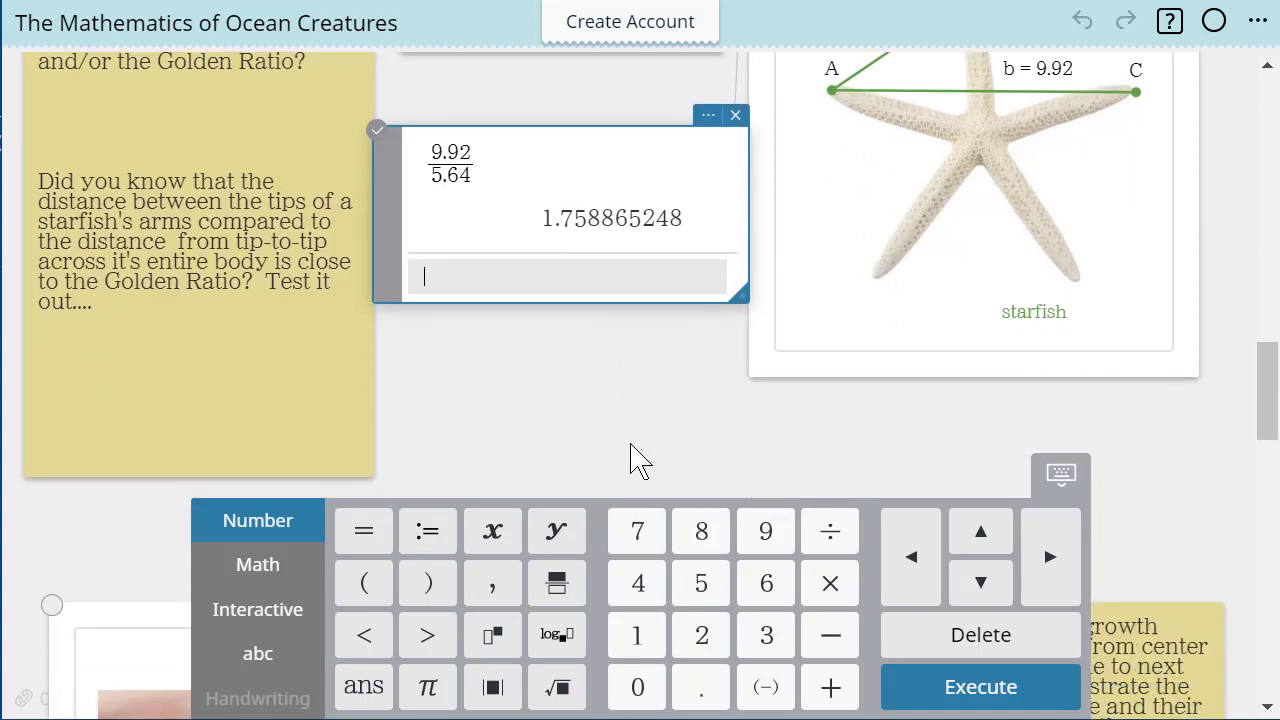
# Go to the snail shell activity below the starfish and activate its picture for geometric drawing
pyautogui.scroll(2, 694, 437)
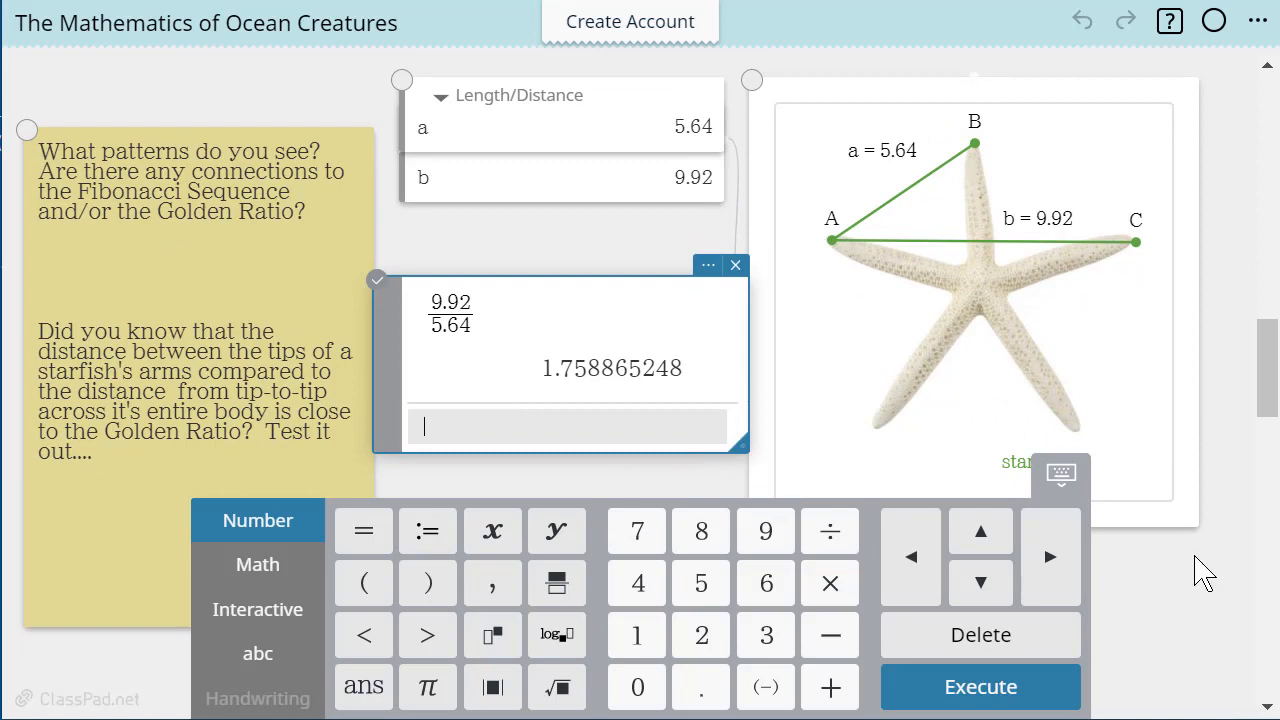
pyautogui.scroll(-7, 1194, 566)
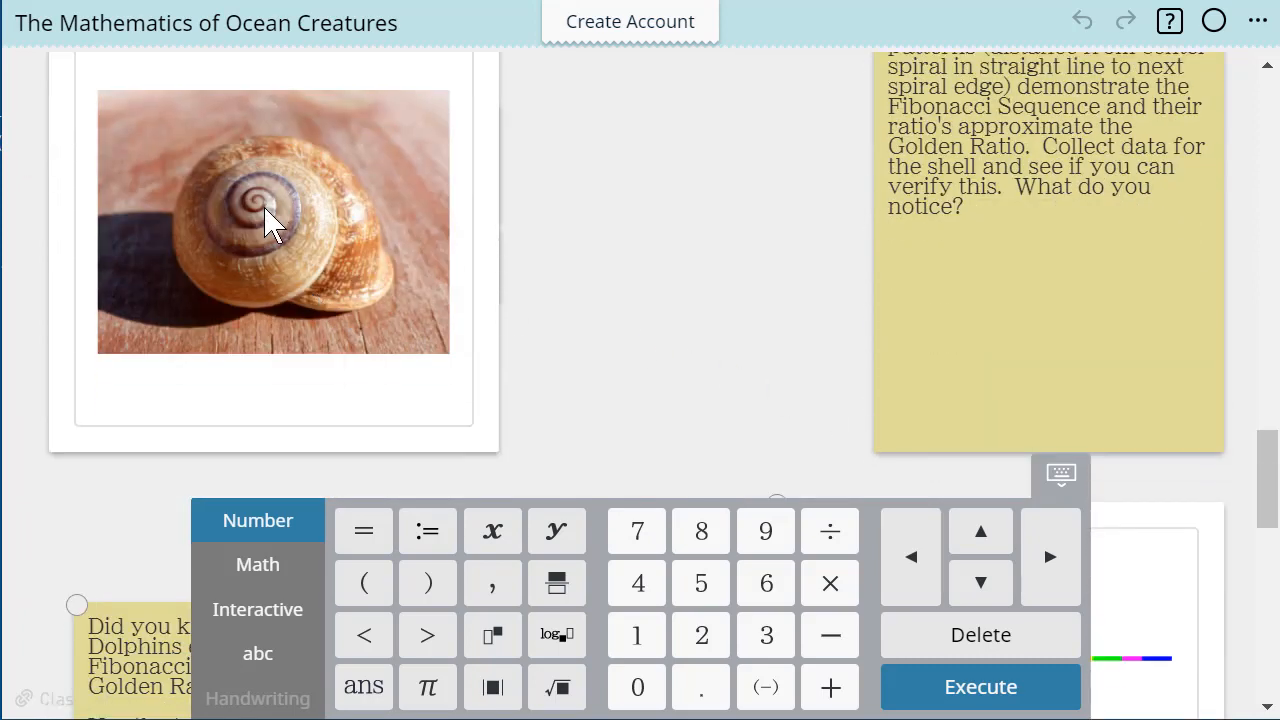
pyautogui.scroll(2, 775, 300)
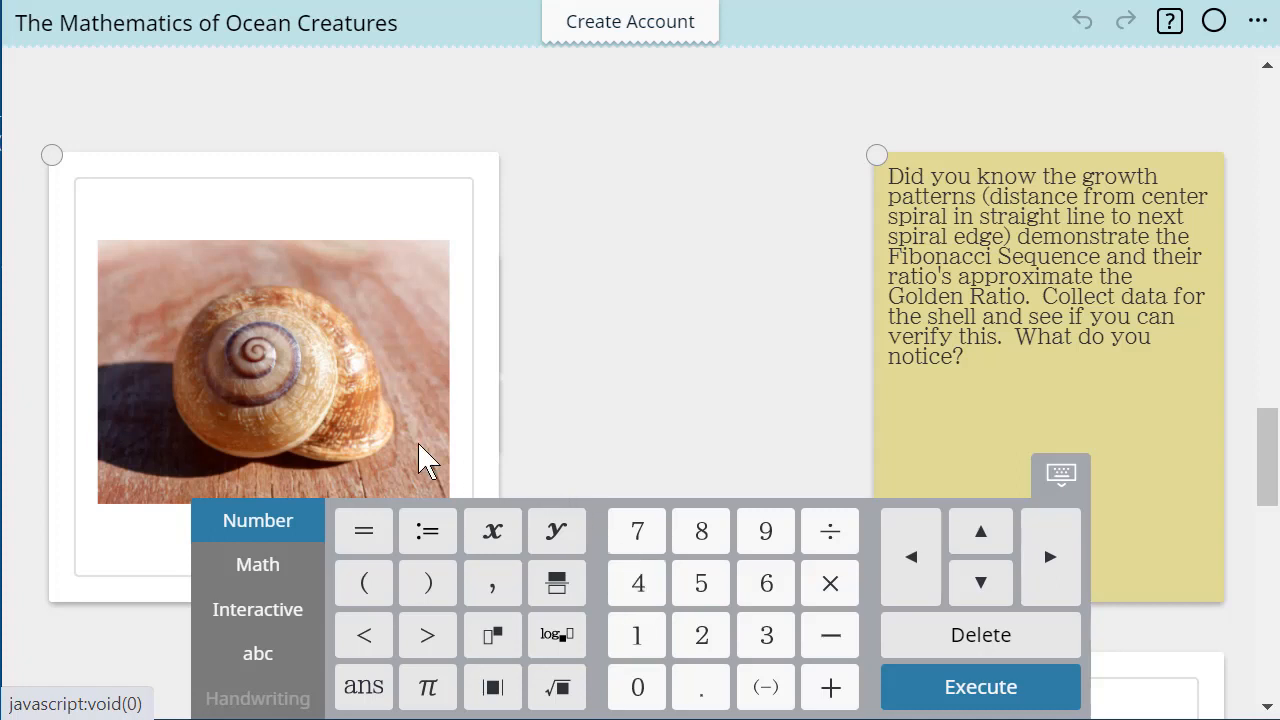
pyautogui.click(100, 460)
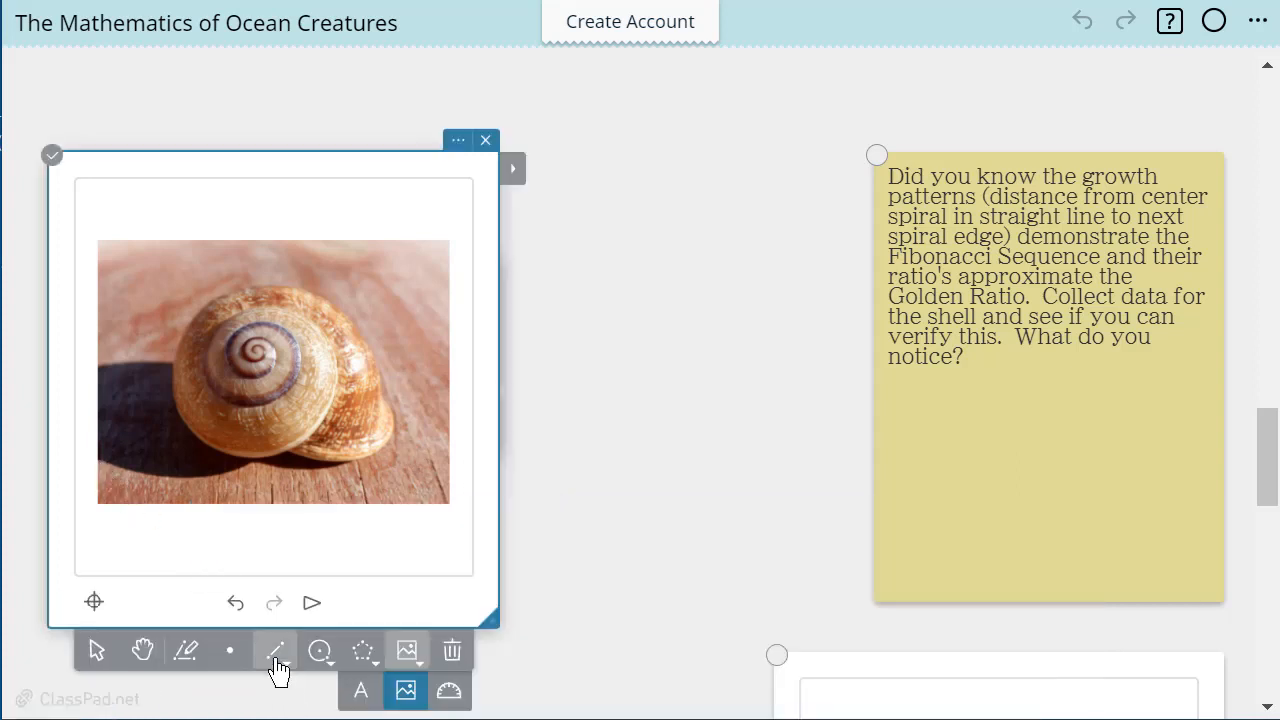
pyautogui.click(275, 651)
pyautogui.click(261, 390)
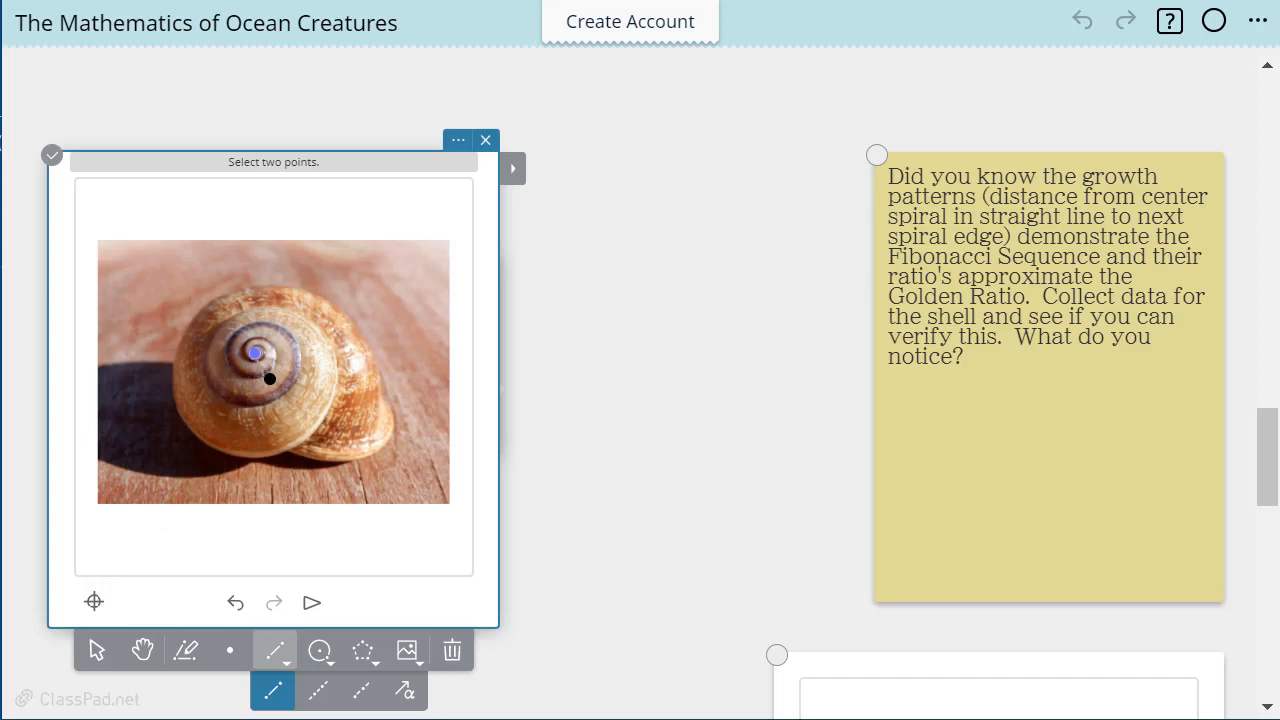
pyautogui.click(96, 651)
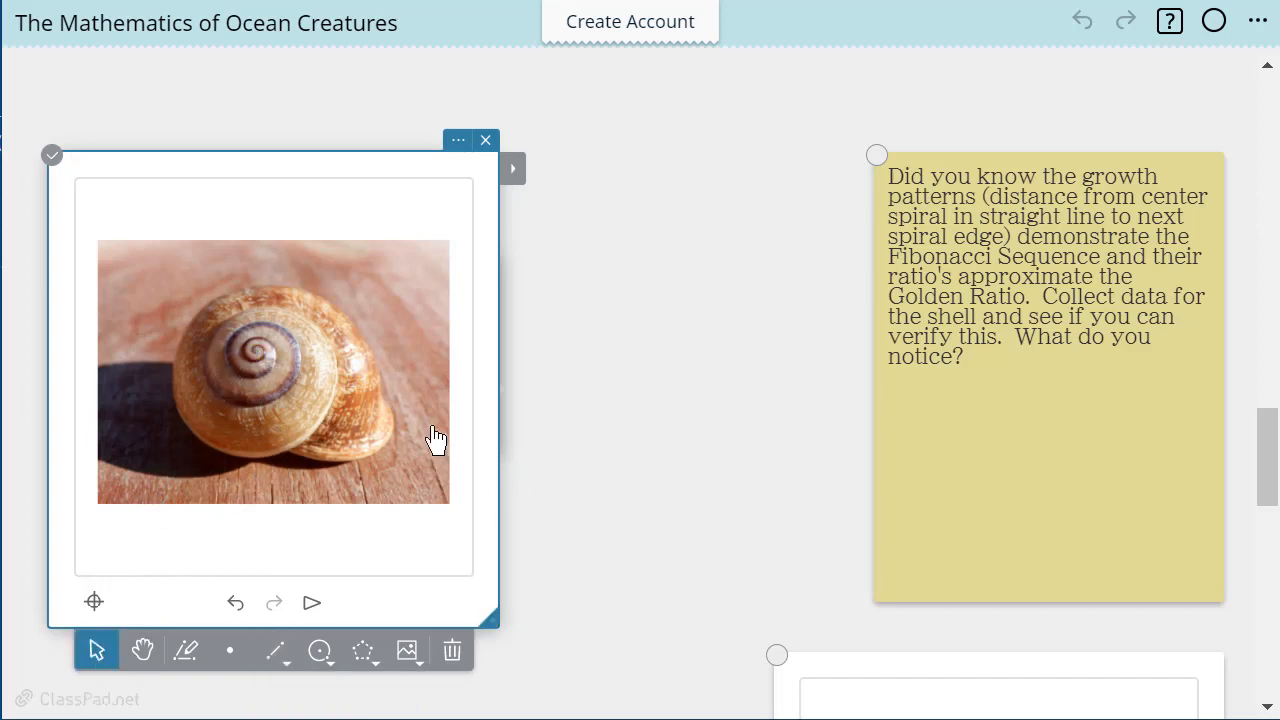
# Zoom in on the snail shell picture so its spiral fills the drawing area
pyautogui.scroll(3, 284, 418)
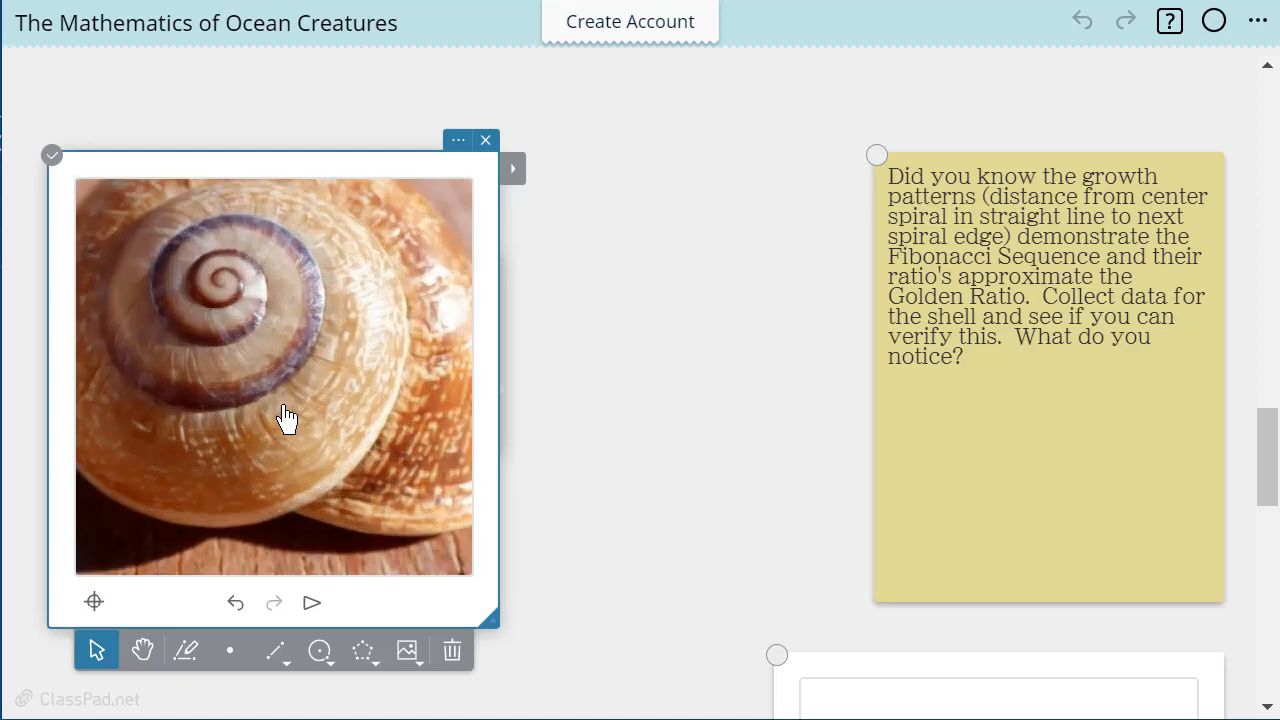
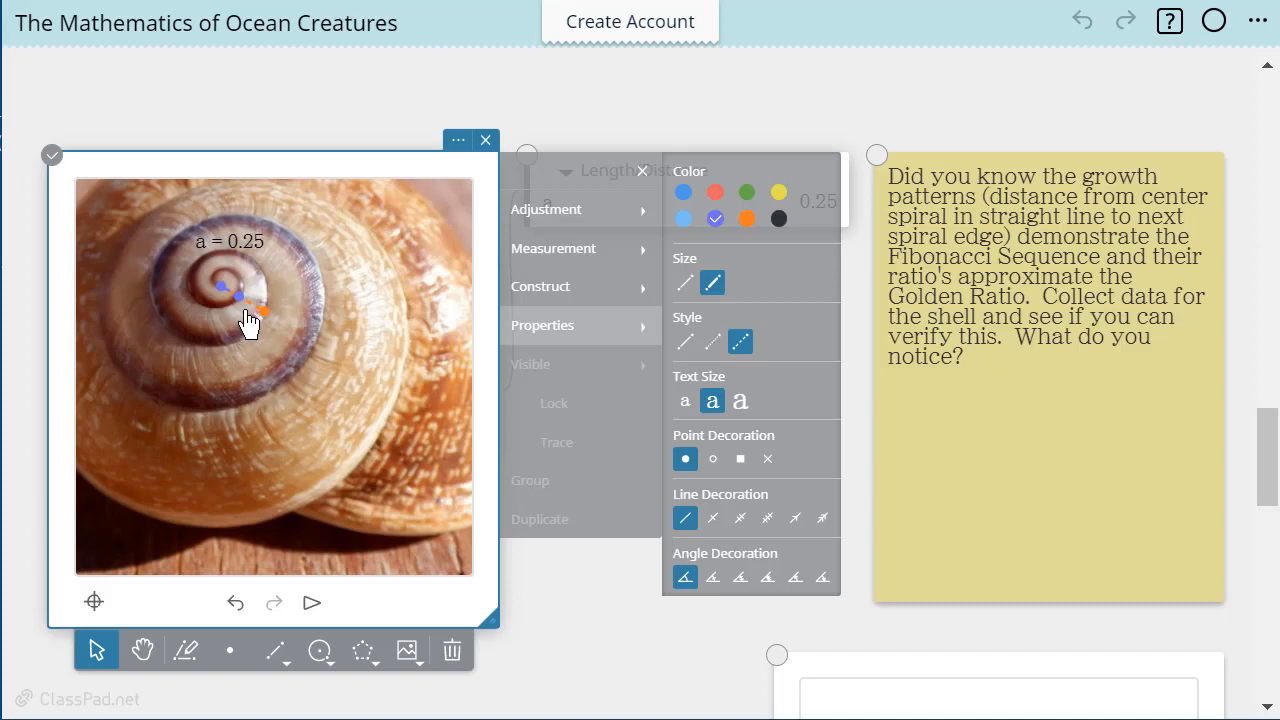
# Measure the distance from the spiral's centre point to the orange point on the snail shell
pyautogui.click(222, 299)
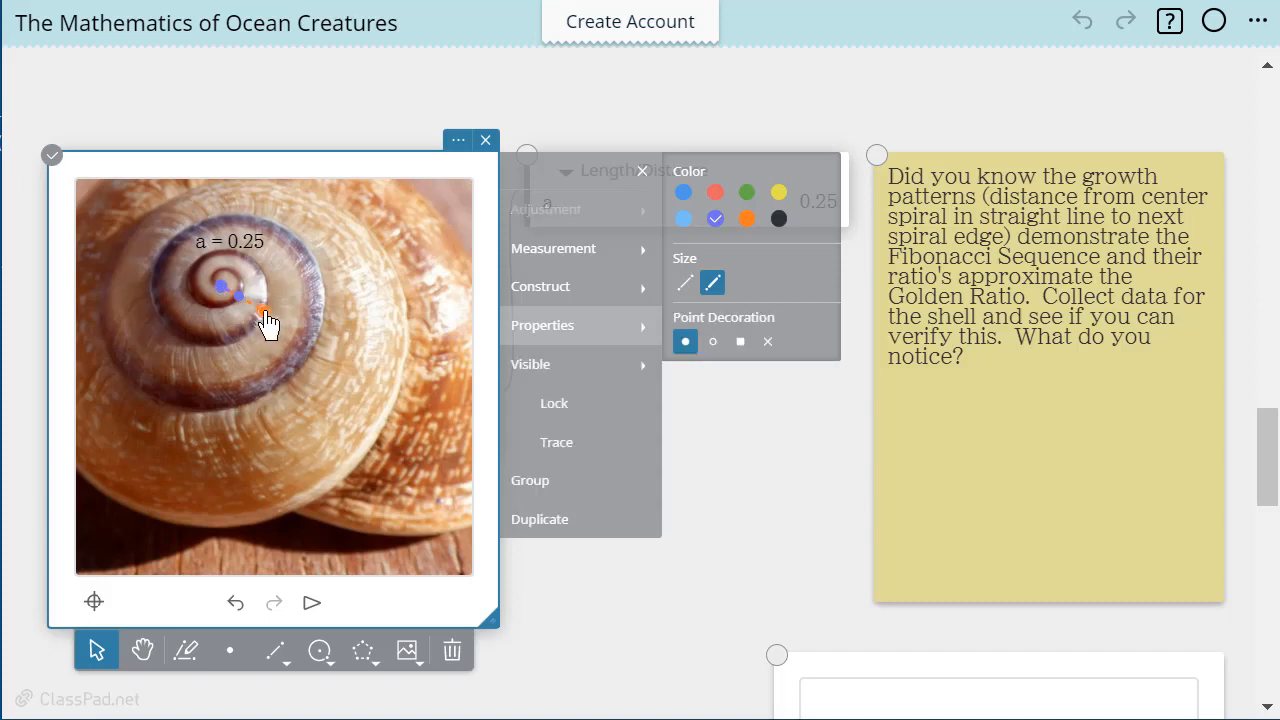
pyautogui.click(650, 252)
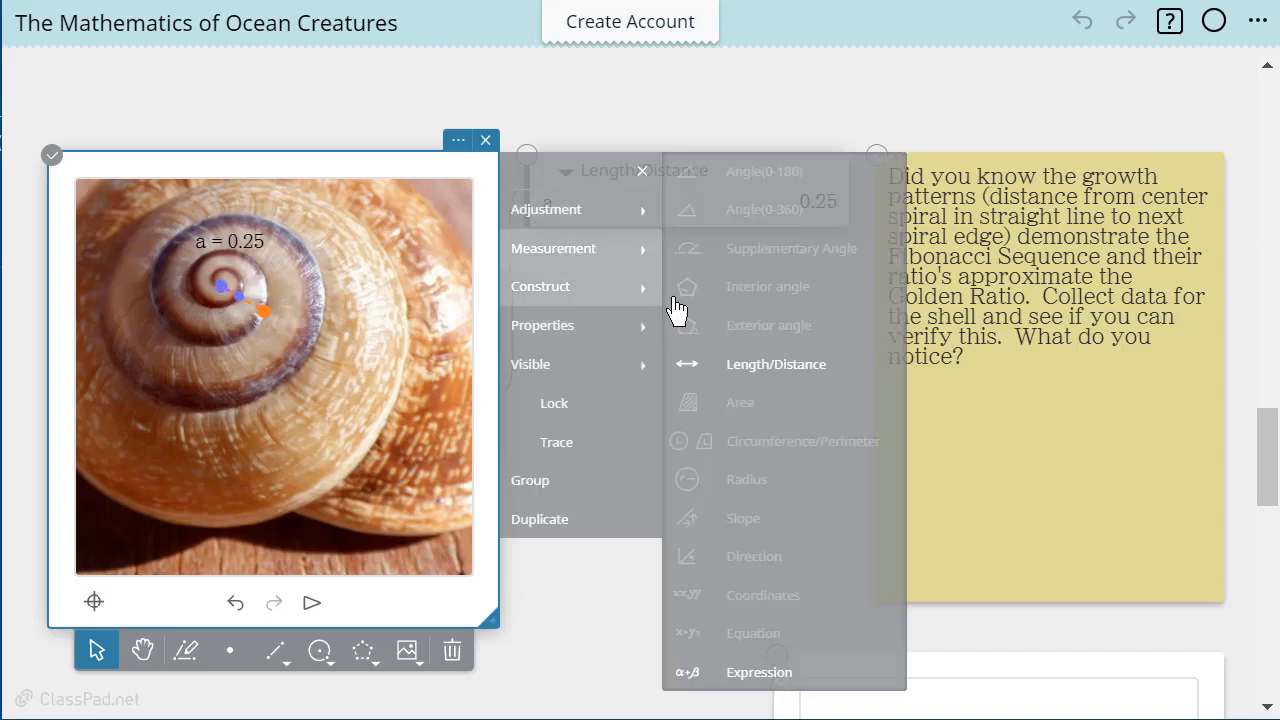
pyautogui.click(736, 368)
pyautogui.click(760, 414)
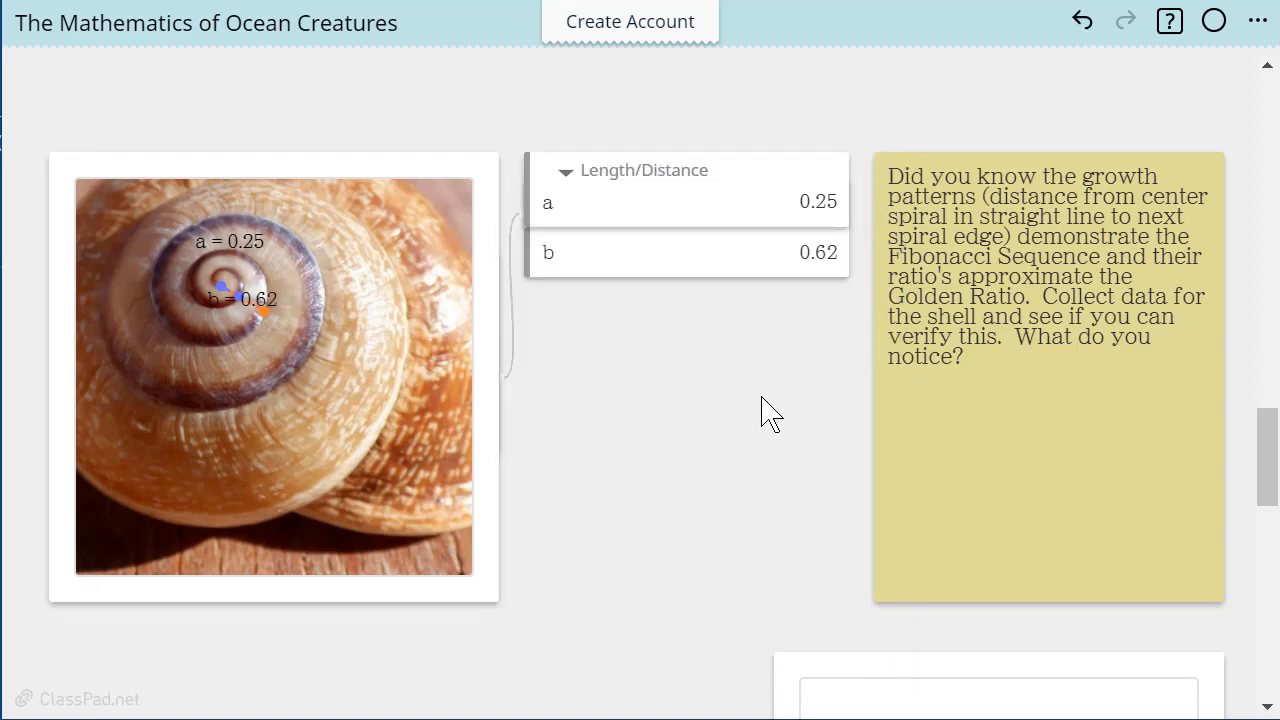
# Calculate .62 divided by .25 in a new calculation note below the snail shell's length measurements
pyautogui.click(544, 358)
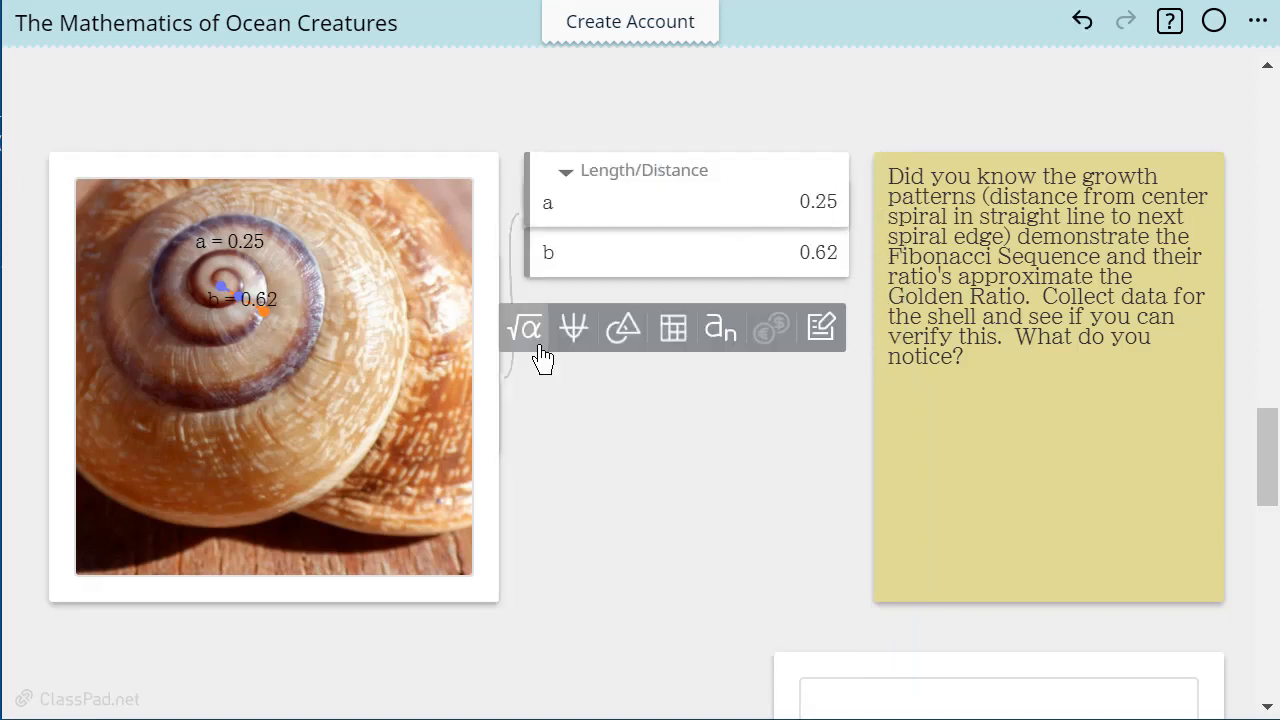
pyautogui.click(545, 350)
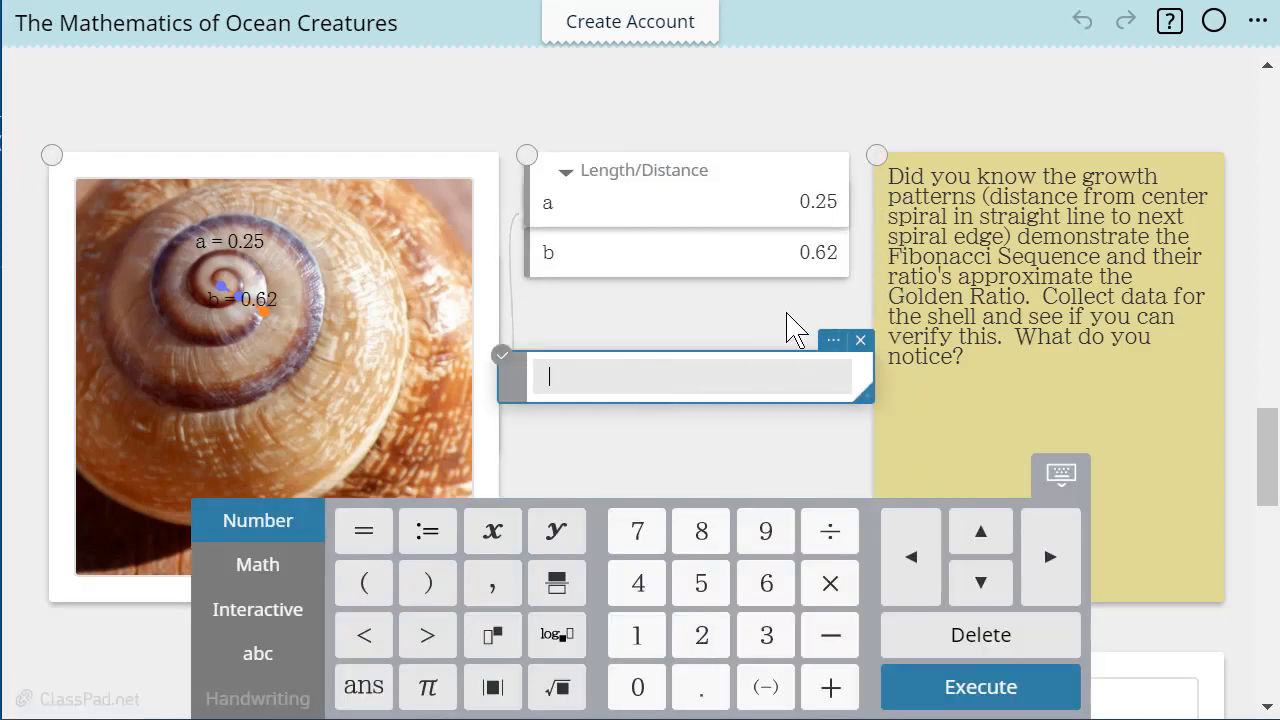
pyautogui.click(705, 690)
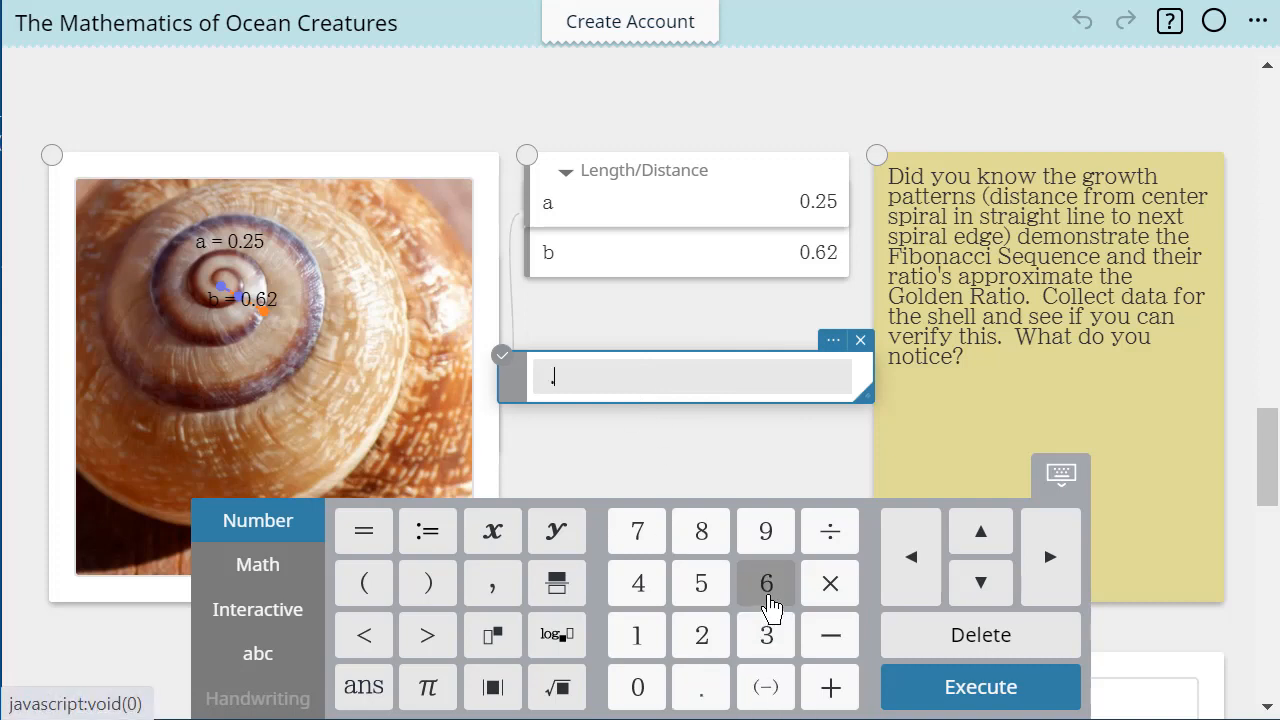
pyautogui.click(766, 583)
pyautogui.click(701, 637)
pyautogui.click(829, 531)
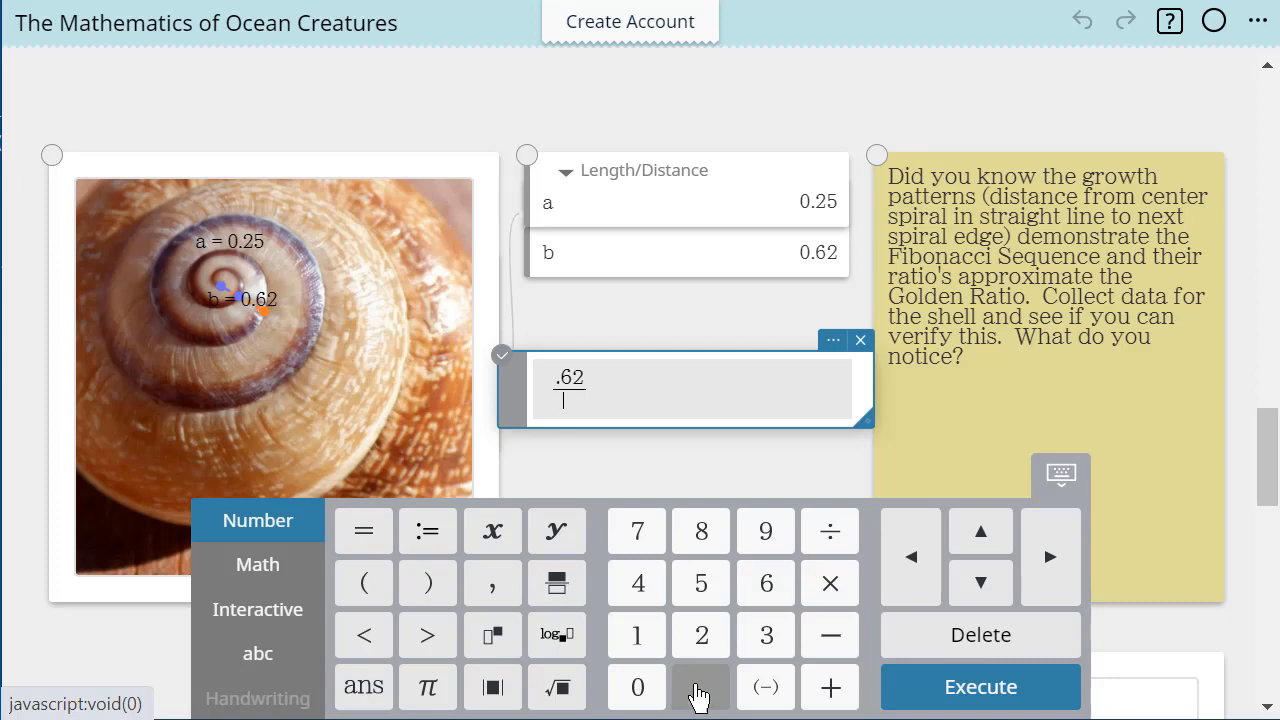
pyautogui.click(698, 690)
pyautogui.click(701, 640)
pyautogui.click(701, 590)
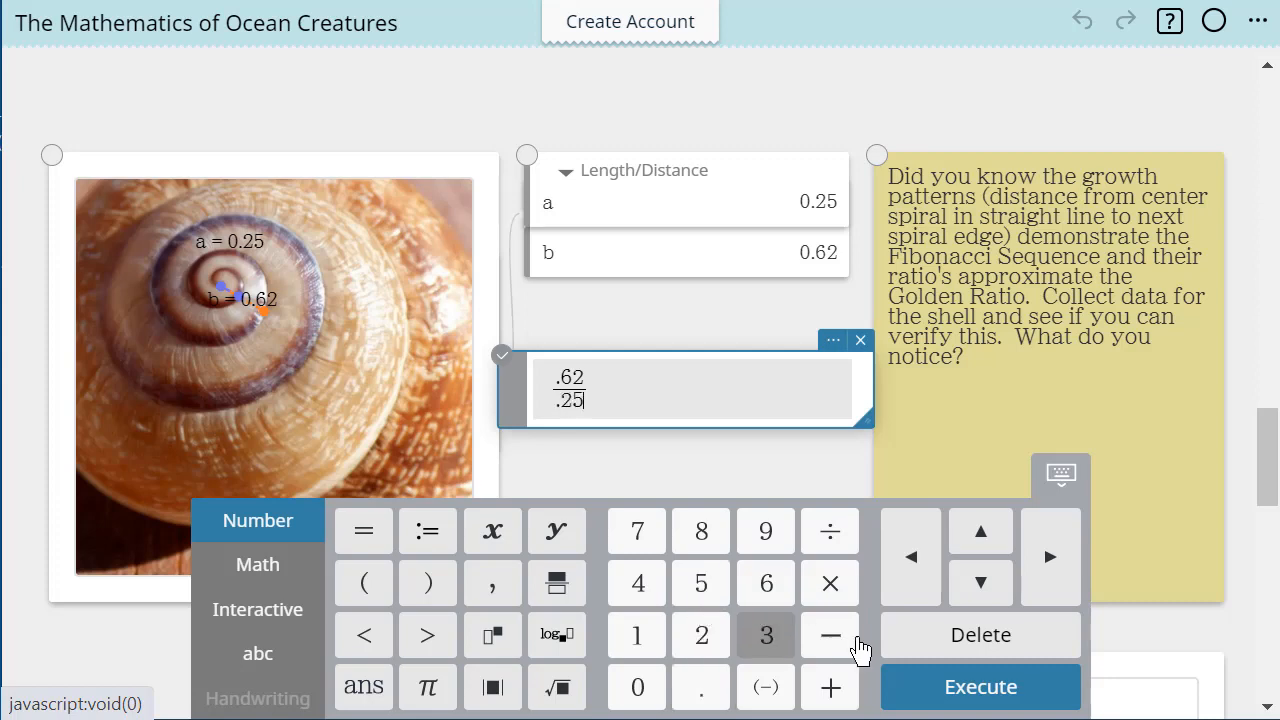
pyautogui.click(968, 688)
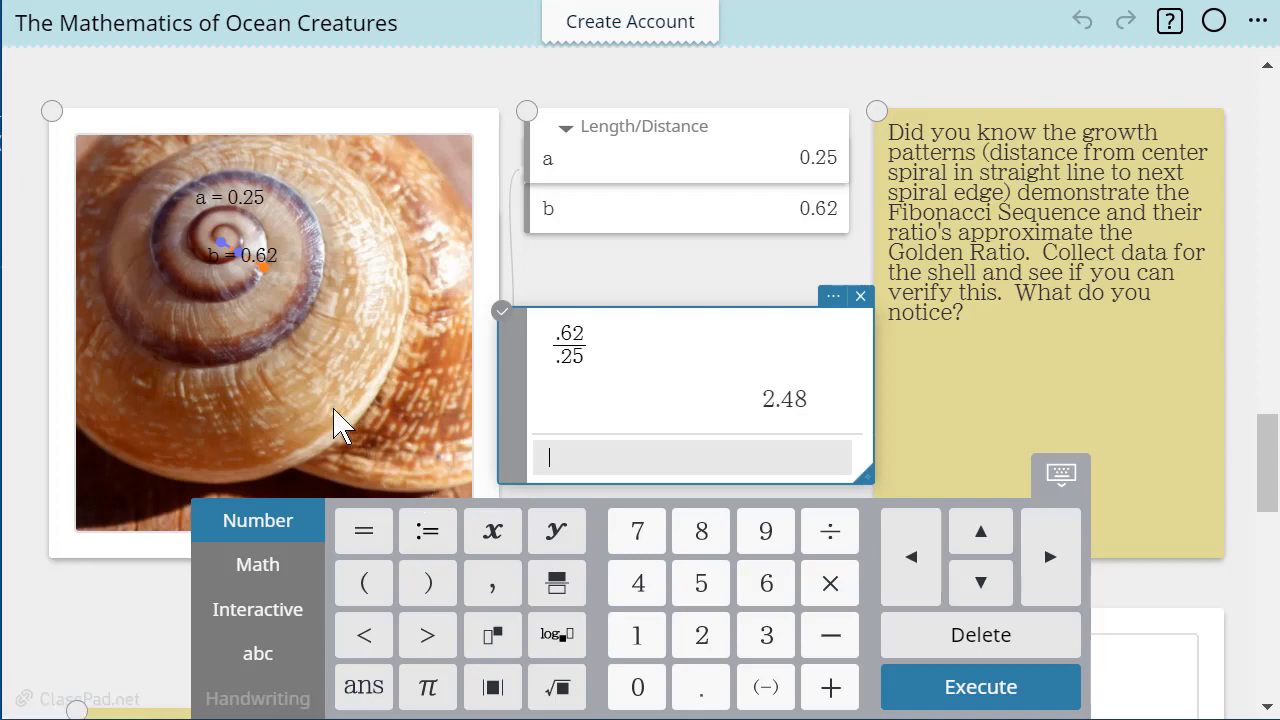
# Undo the last shell measurement and measure the distance from the middle purple point to the orange point instead
pyautogui.click(272, 284)
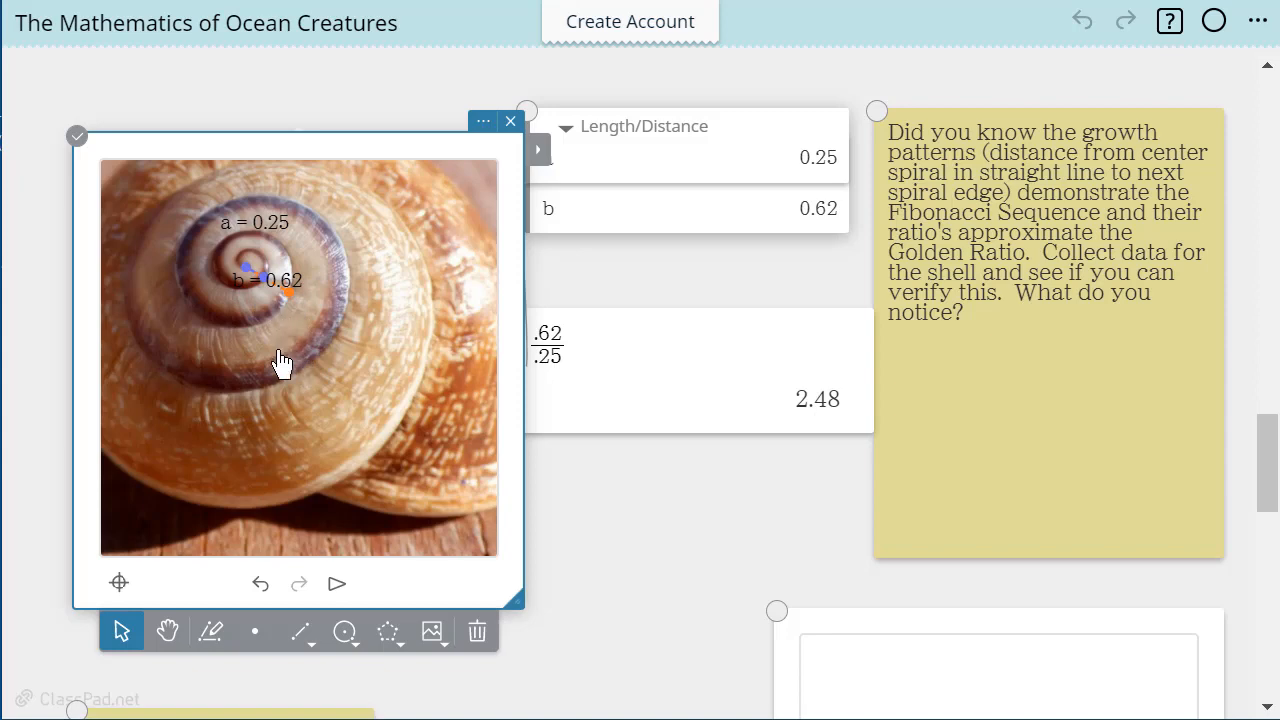
pyautogui.click(260, 588)
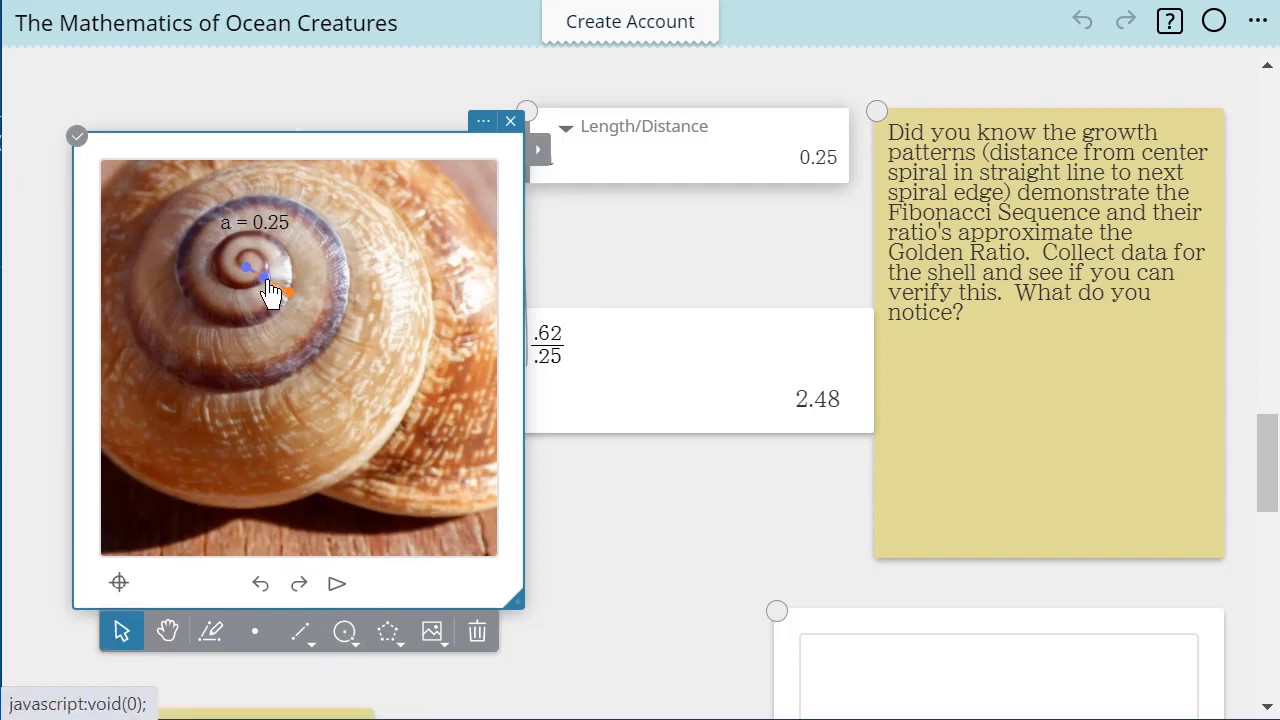
pyautogui.click(544, 160)
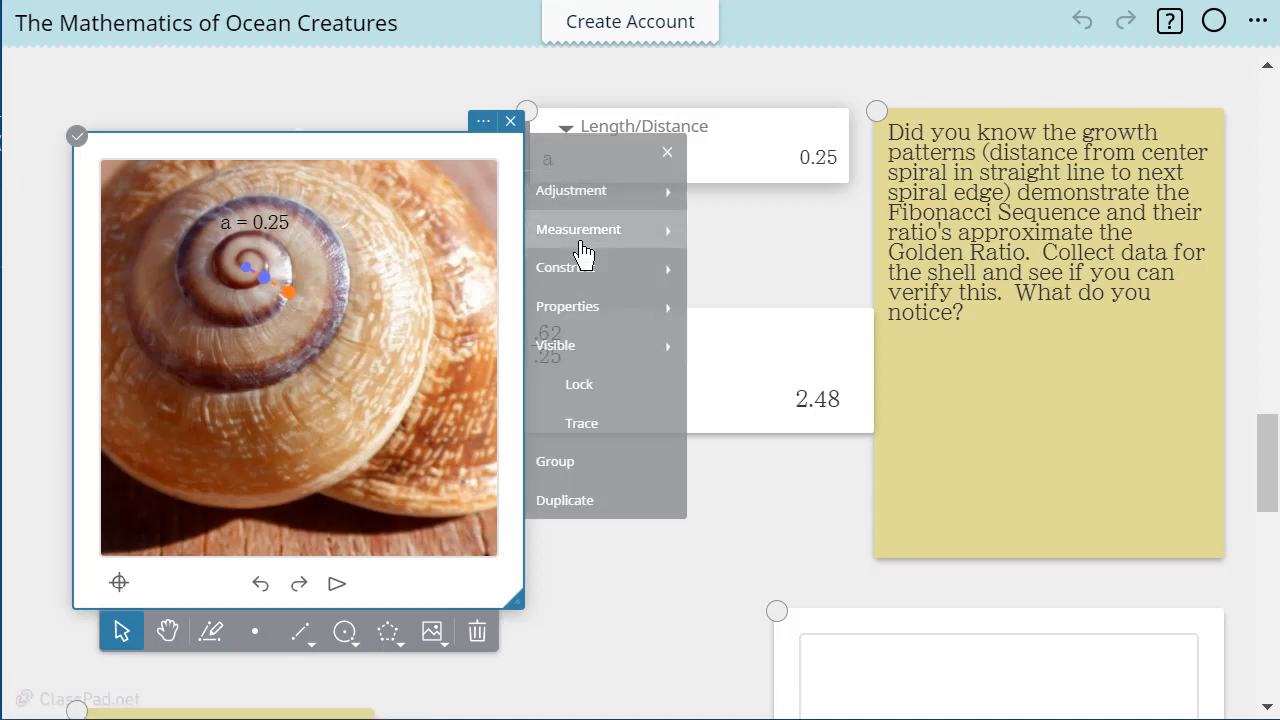
pyautogui.moveTo(584, 254)
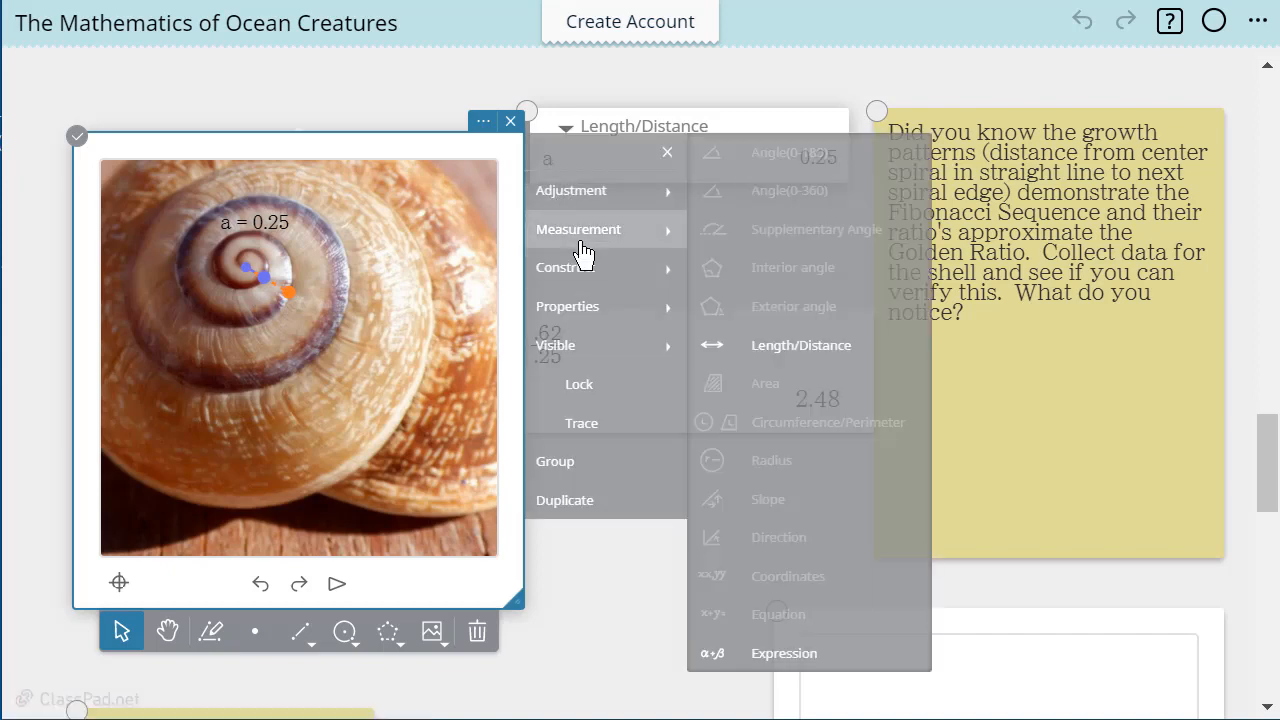
pyautogui.click(762, 358)
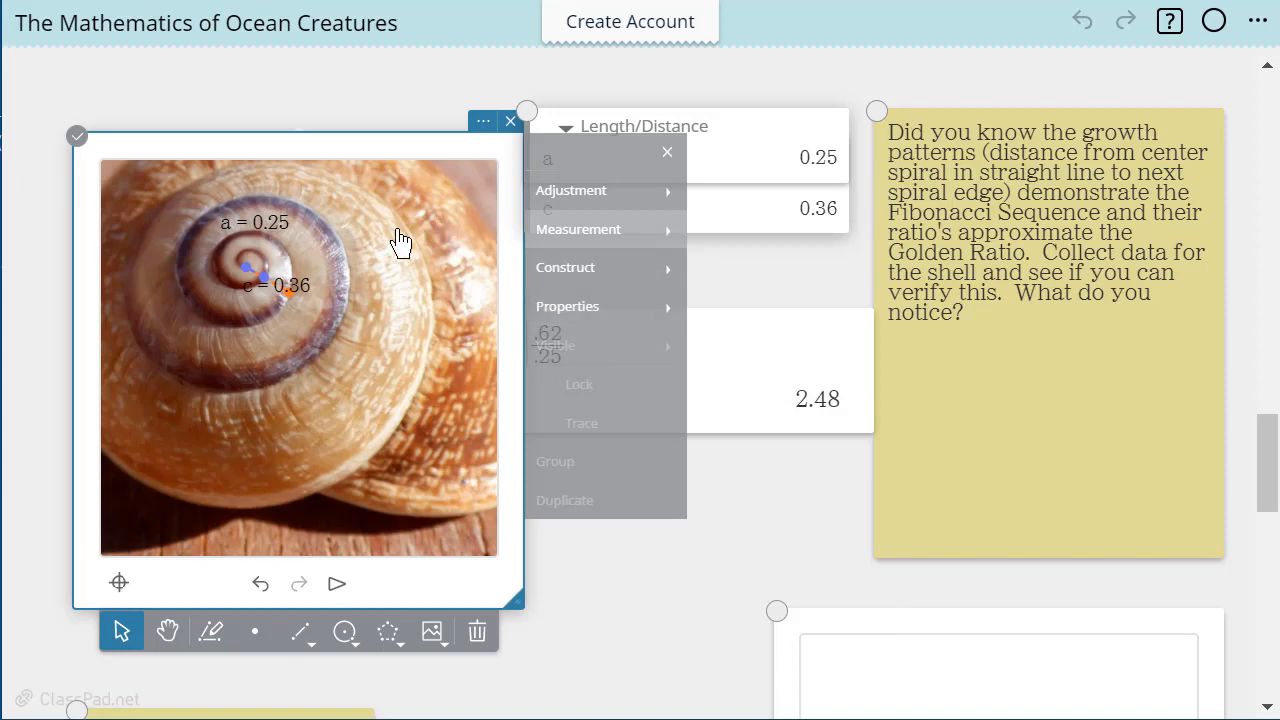
pyautogui.click(806, 294)
# Calculate .36 divided by .25 on a new line of the snail shell's calculation note
pyautogui.click(660, 420)
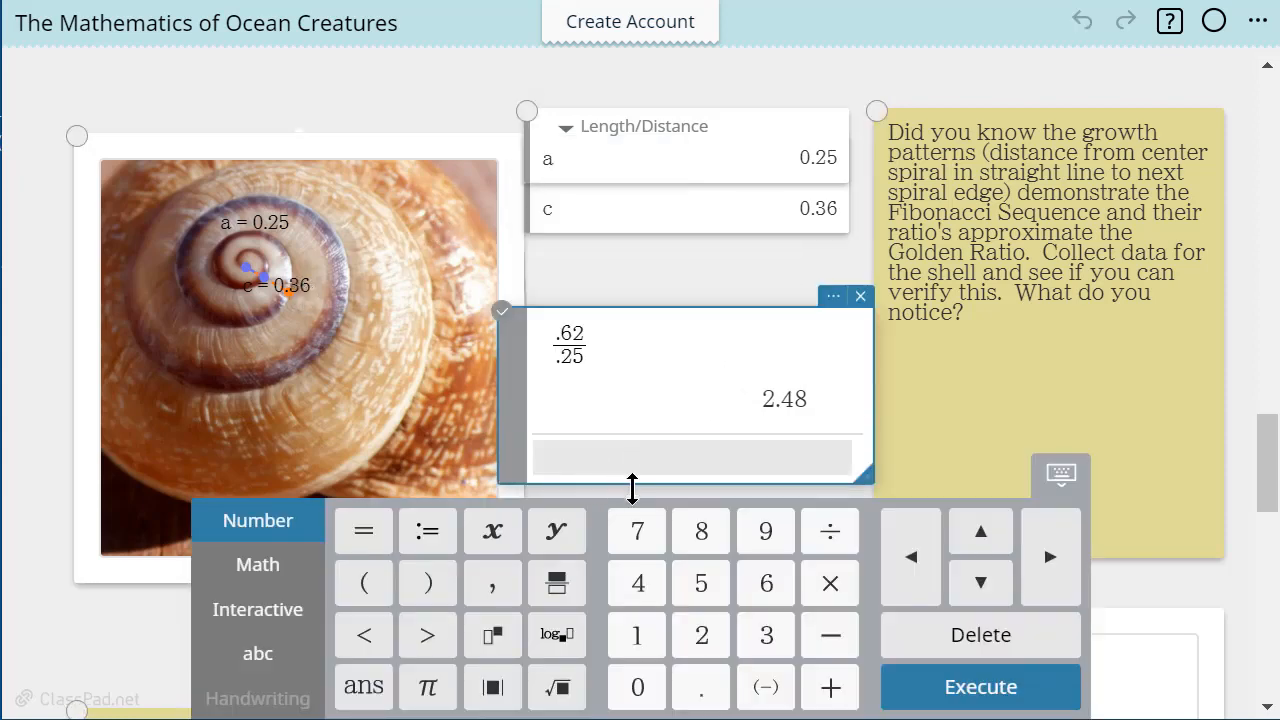
pyautogui.click(703, 690)
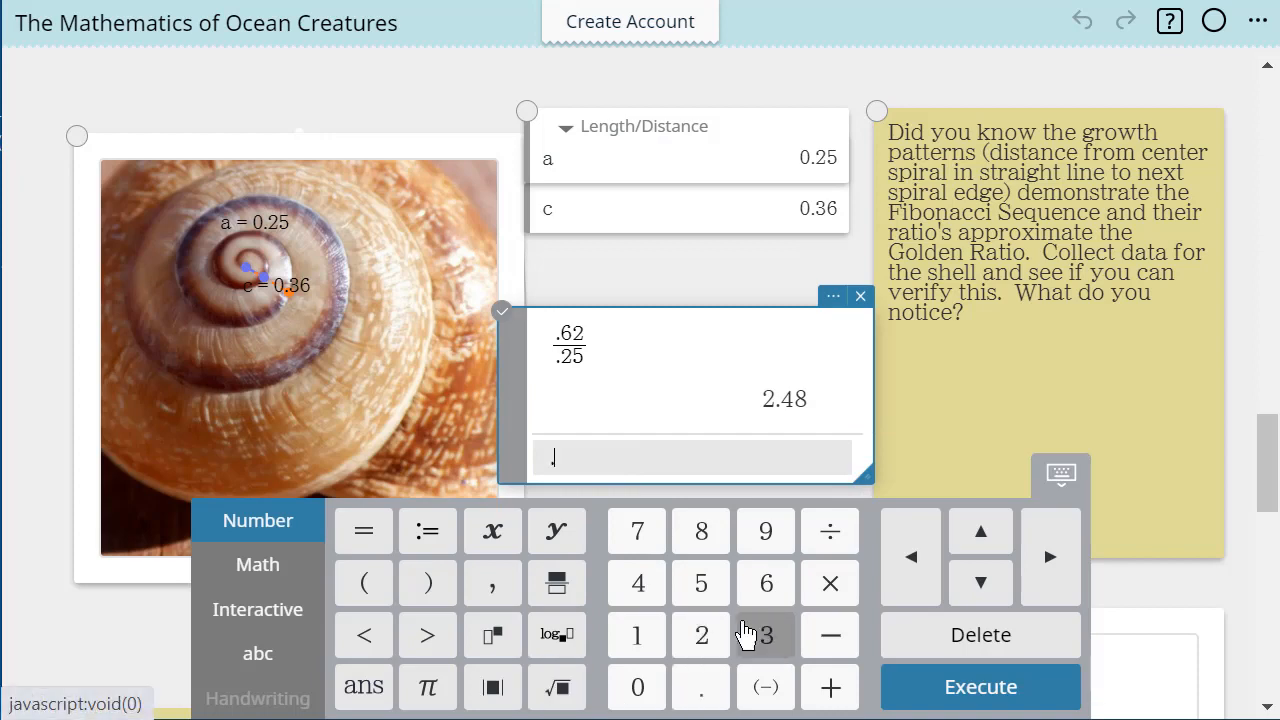
pyautogui.click(765, 642)
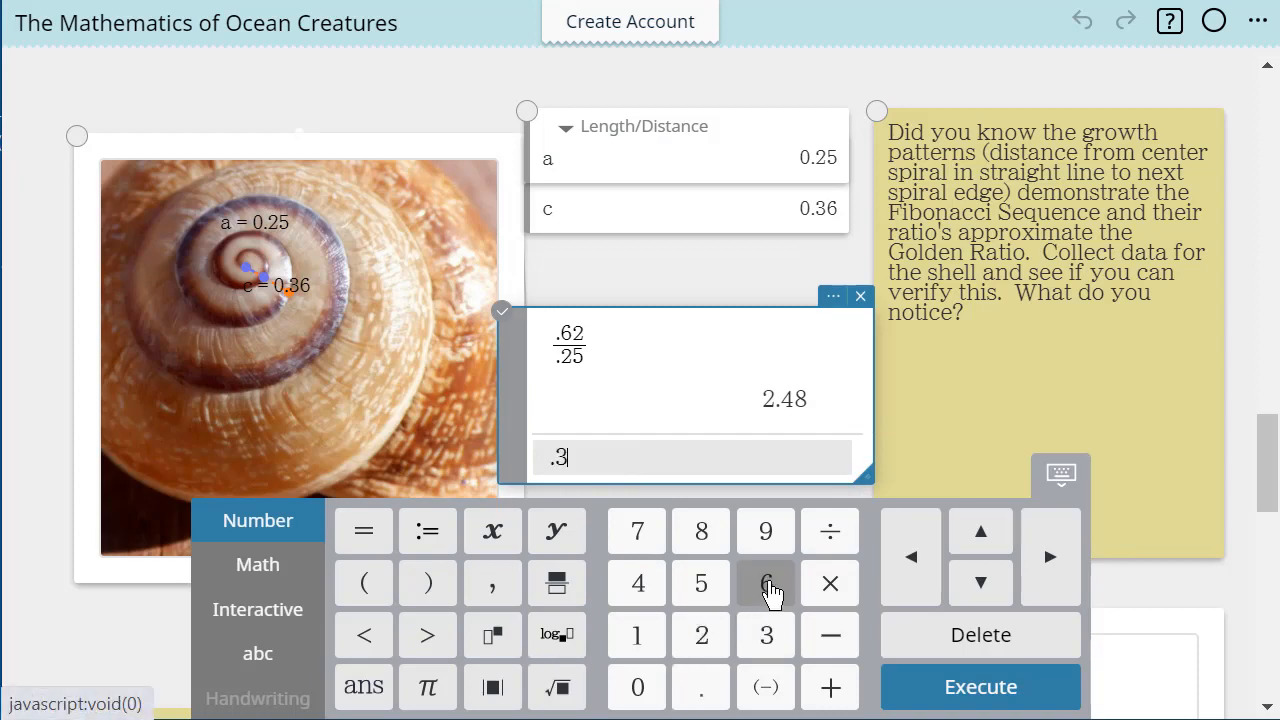
pyautogui.click(823, 534)
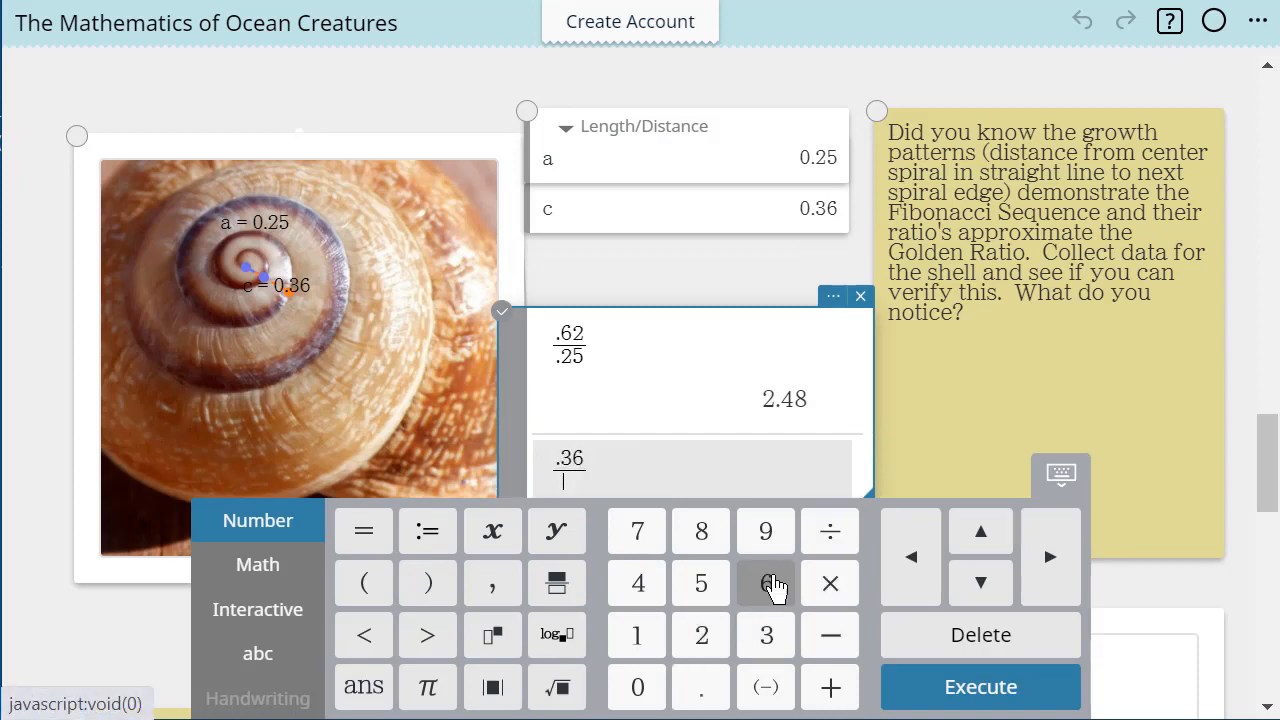
pyautogui.click(703, 690)
pyautogui.click(701, 635)
pyautogui.click(701, 583)
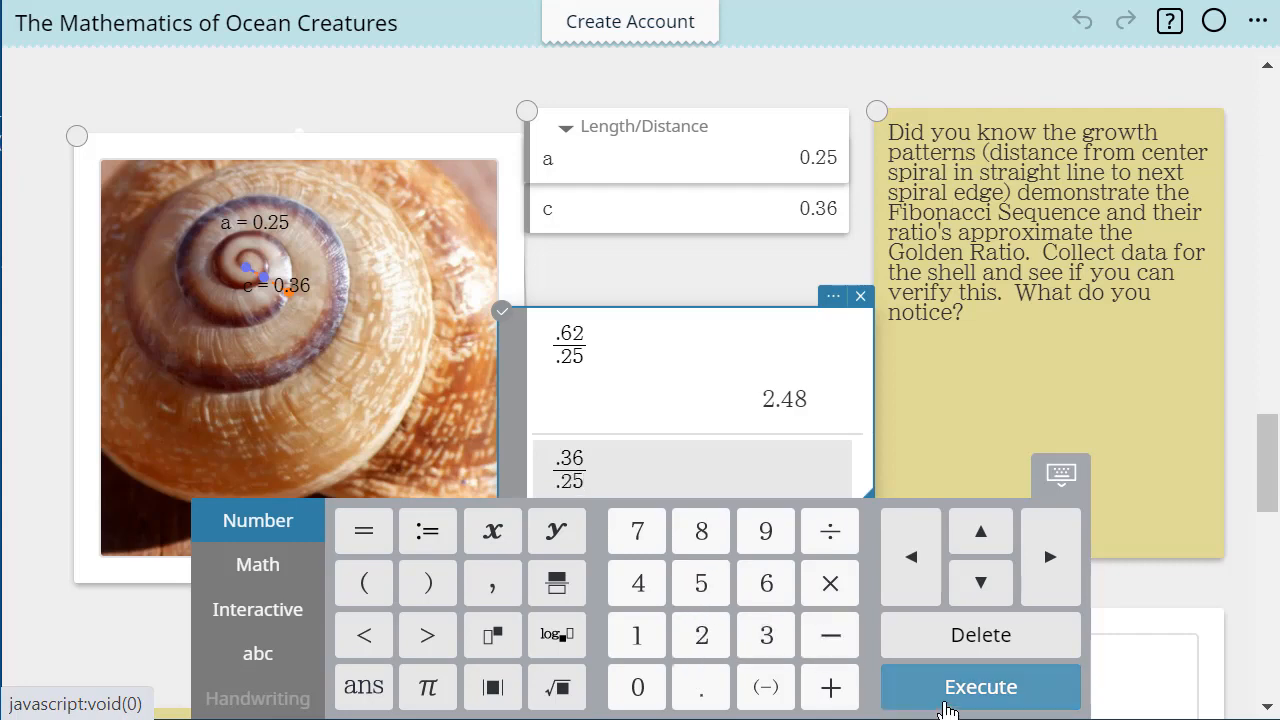
pyautogui.click(945, 705)
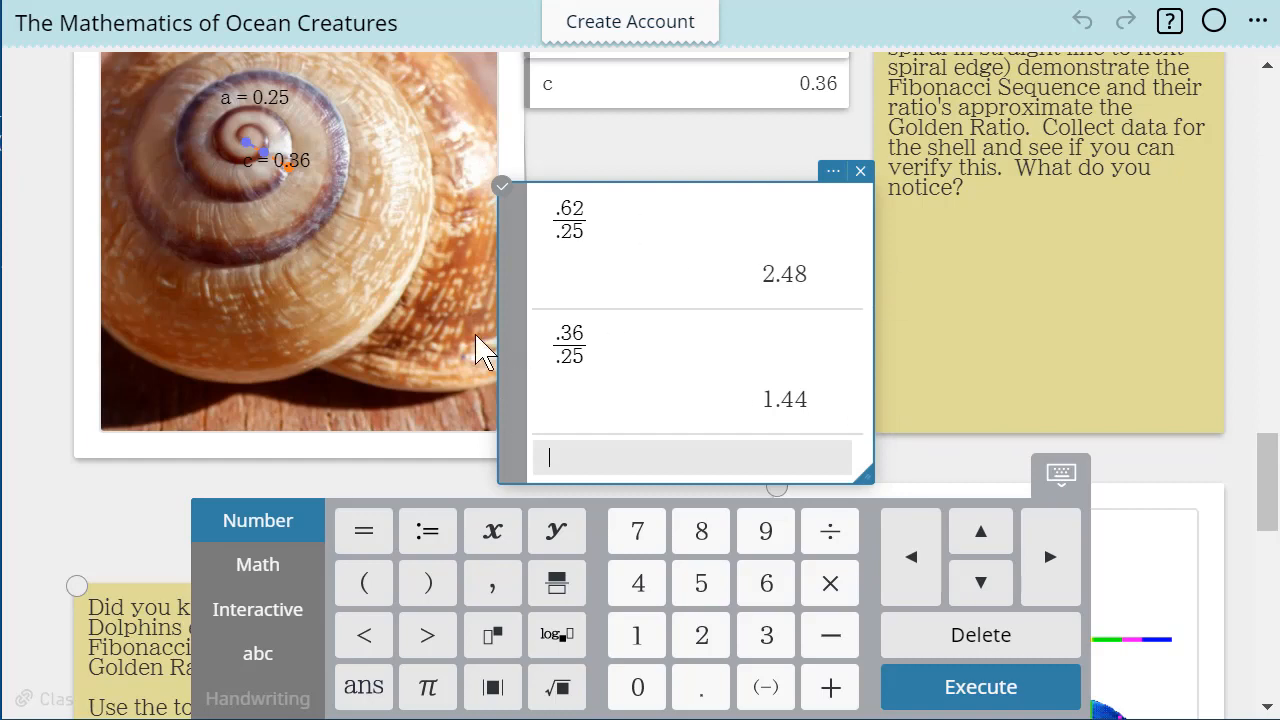
# Go to the leaping dolphins photo and draw a segment about 0.67 long across the base of the front dolphin's dorsal fin
pyautogui.scroll(-5, 360, 270)
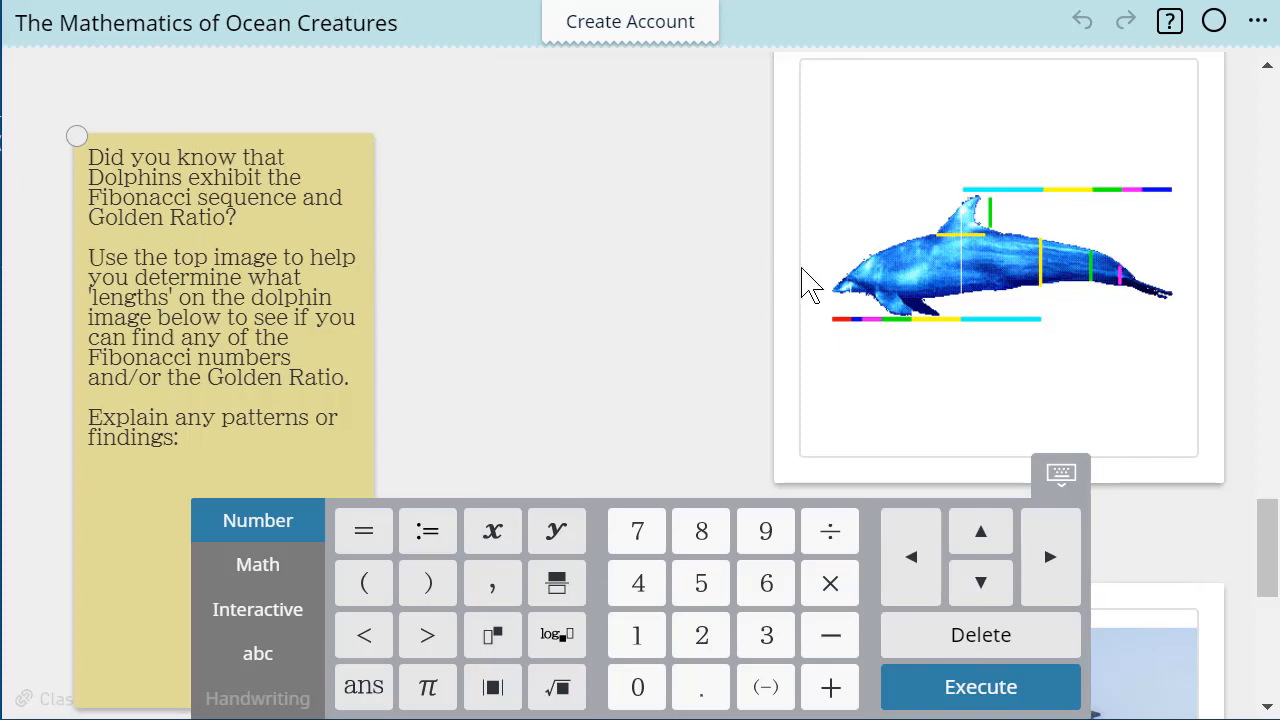
pyautogui.scroll(-5, 651, 309)
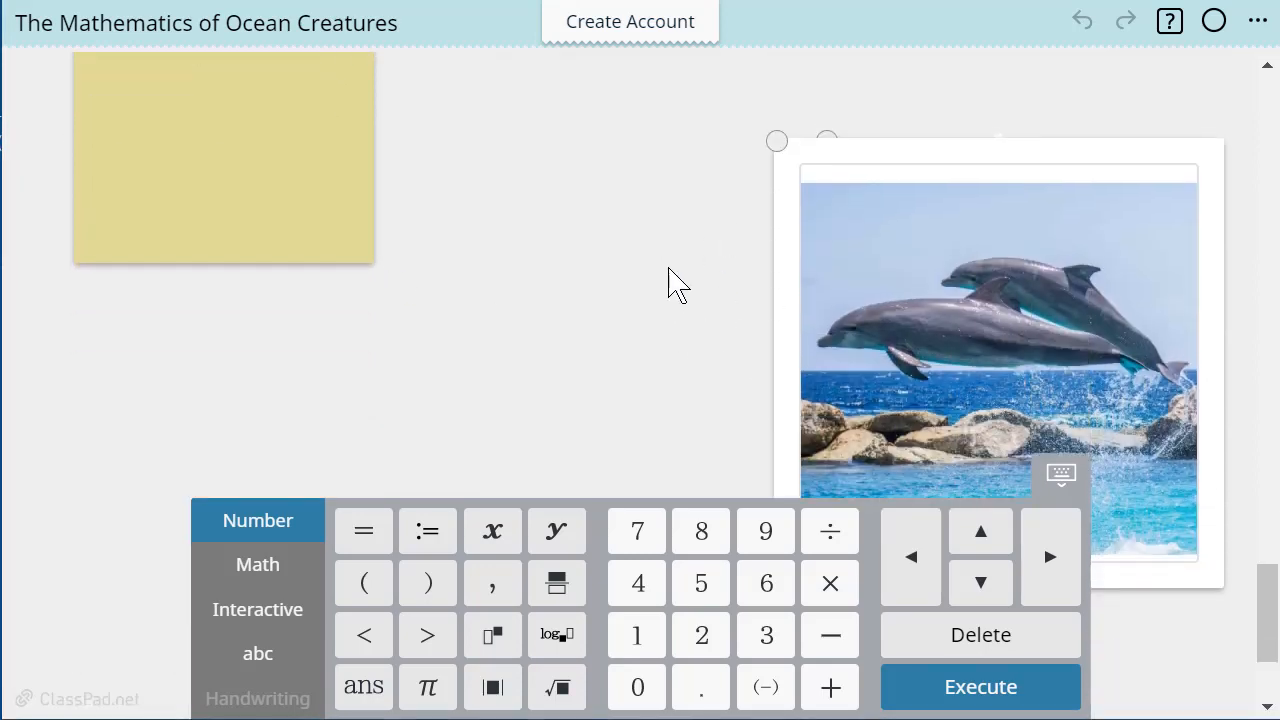
pyautogui.scroll(10, 963, 346)
pyautogui.scroll(-5, 980, 325)
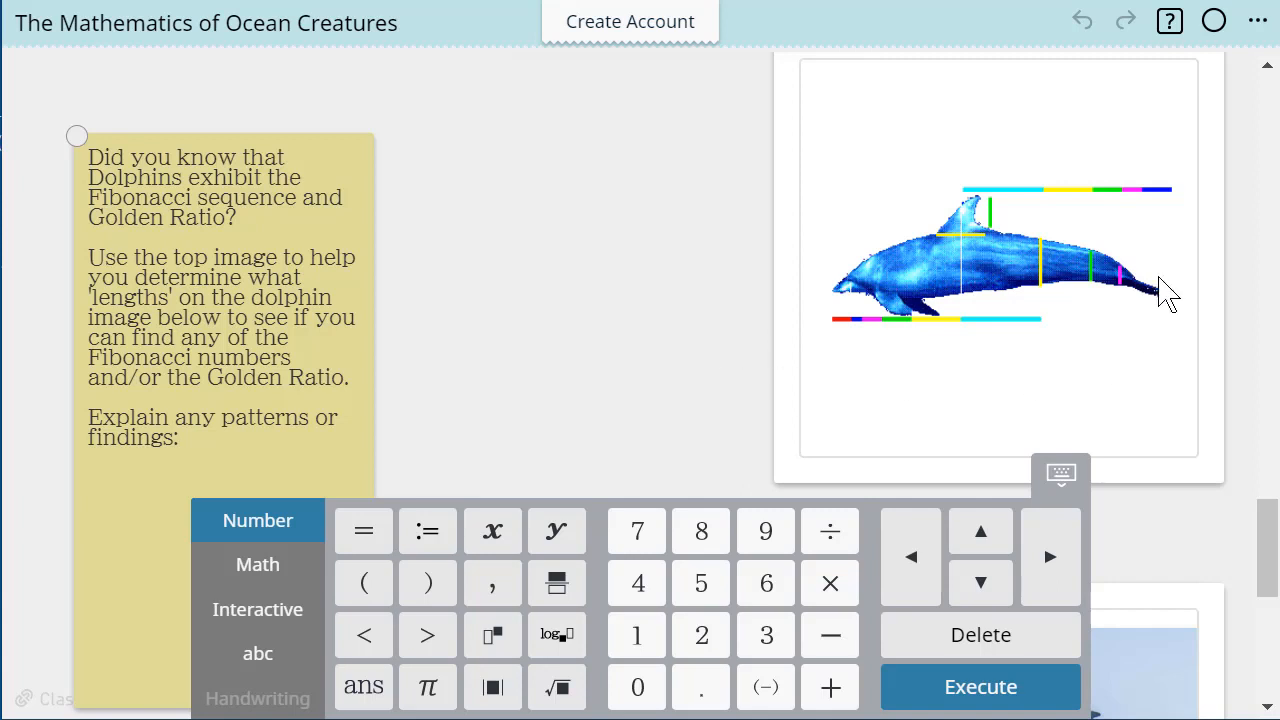
pyautogui.scroll(-5, 540, 345)
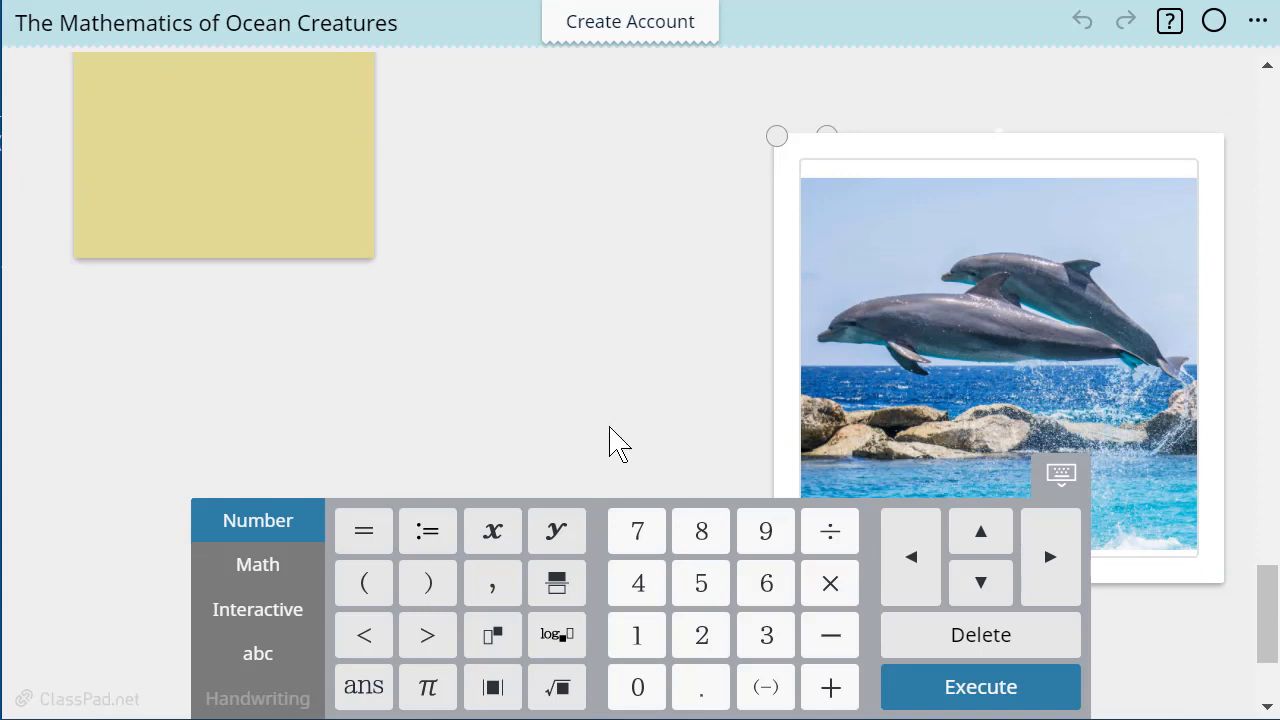
pyautogui.click(1153, 532)
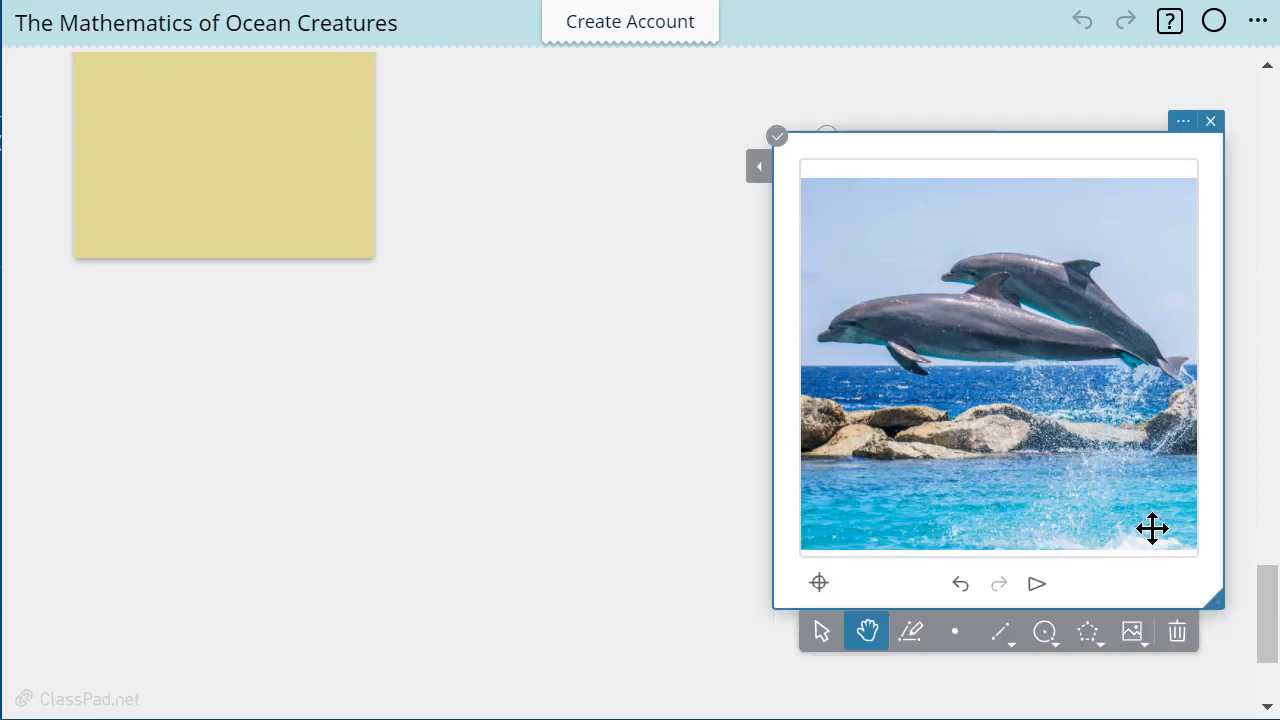
pyautogui.click(1006, 636)
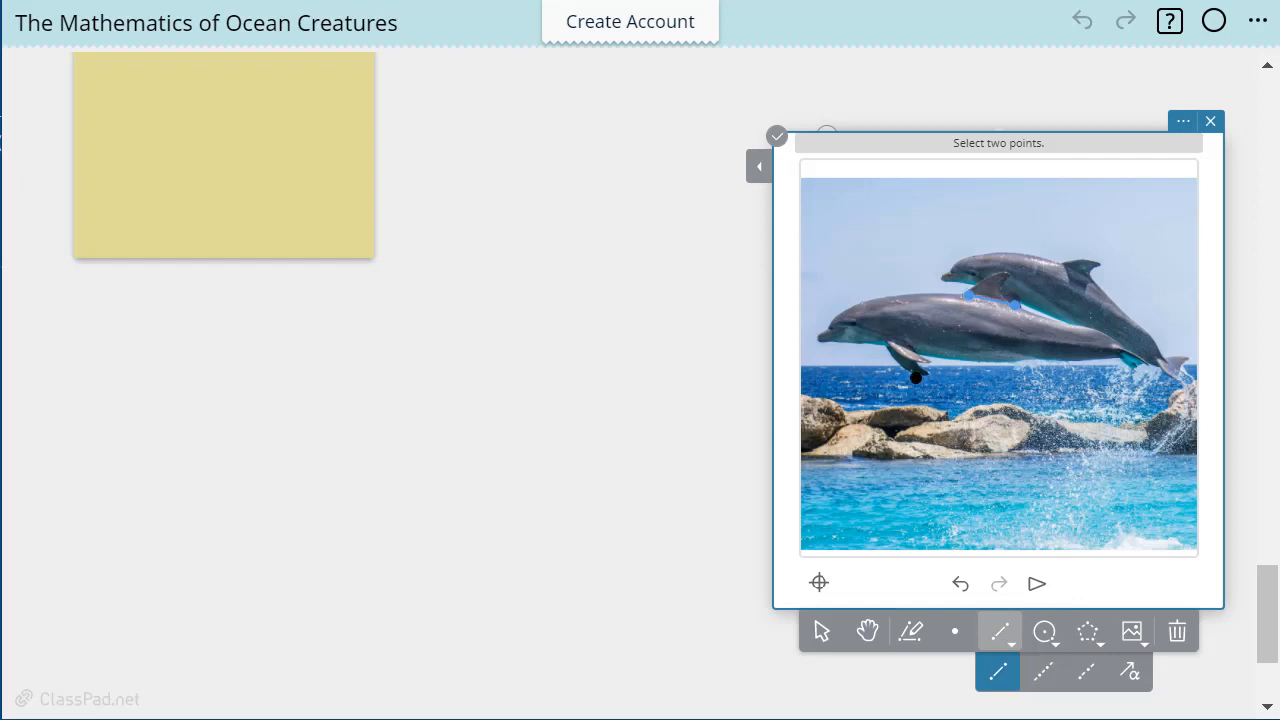
pyautogui.click(821, 631)
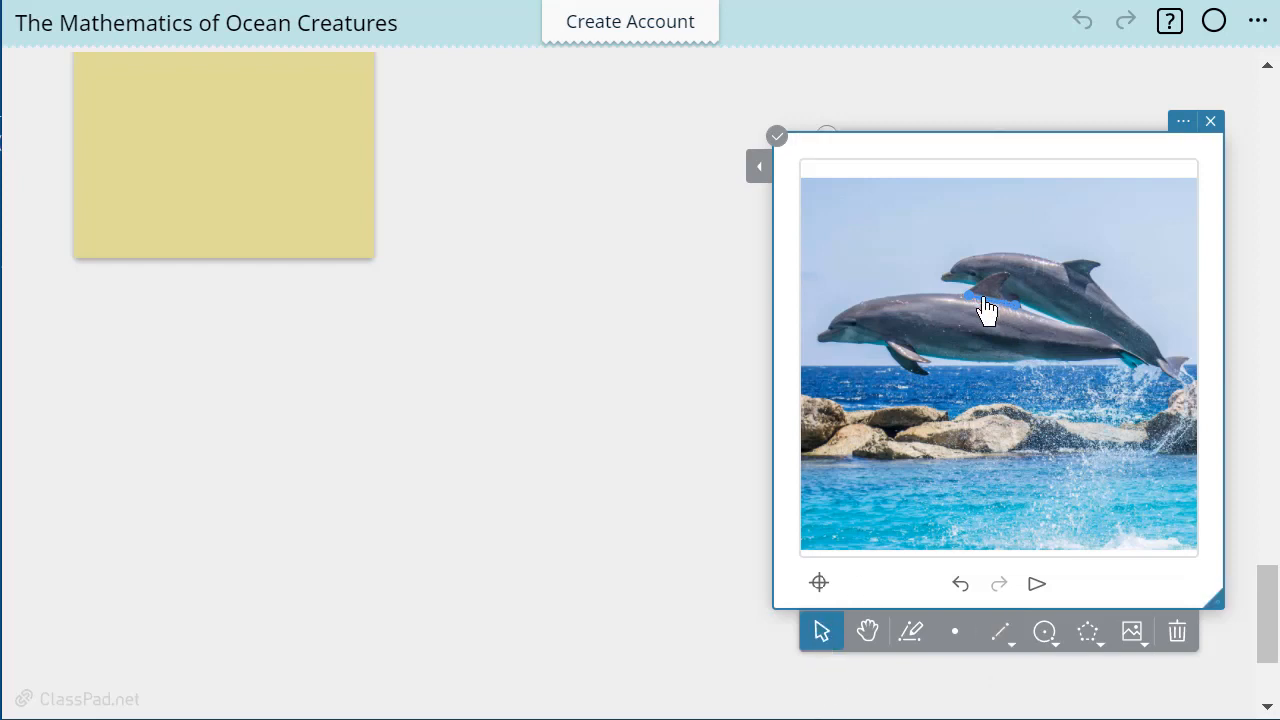
# Measure the length of the fin-base segment and place its label above the front dolphin's head
pyautogui.click(752, 182)
pyautogui.click(696, 240)
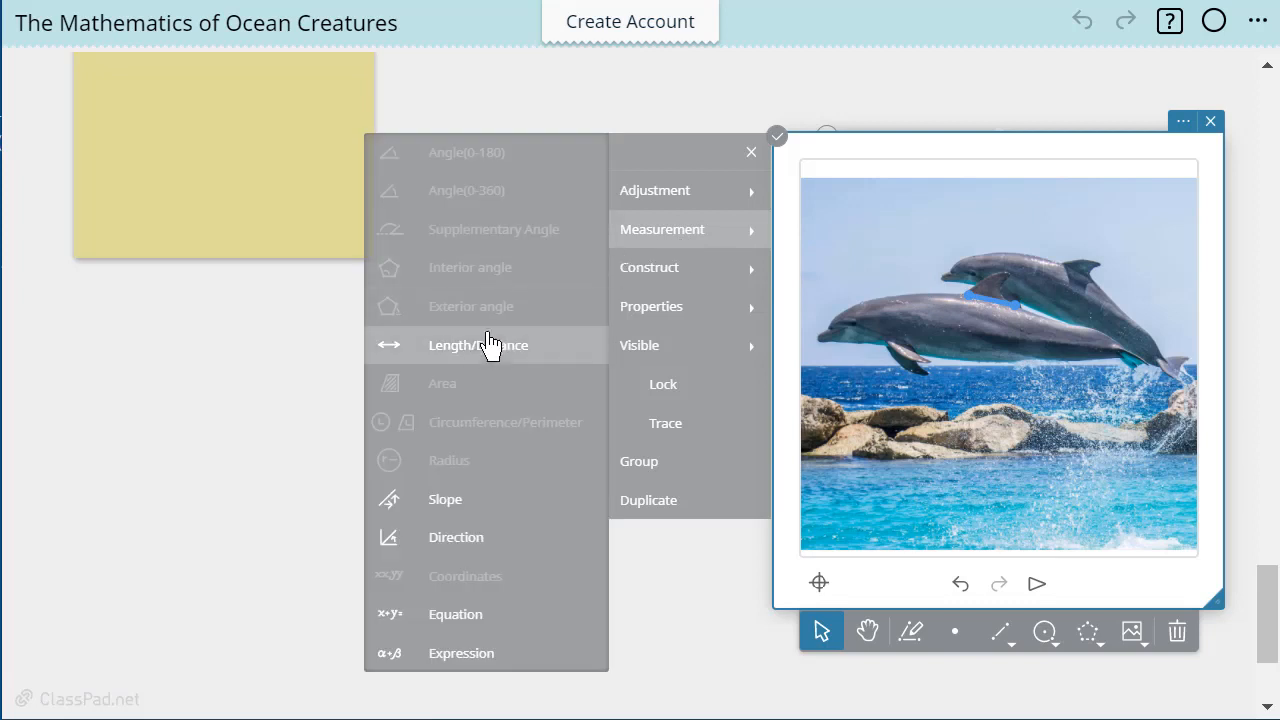
pyautogui.click(494, 345)
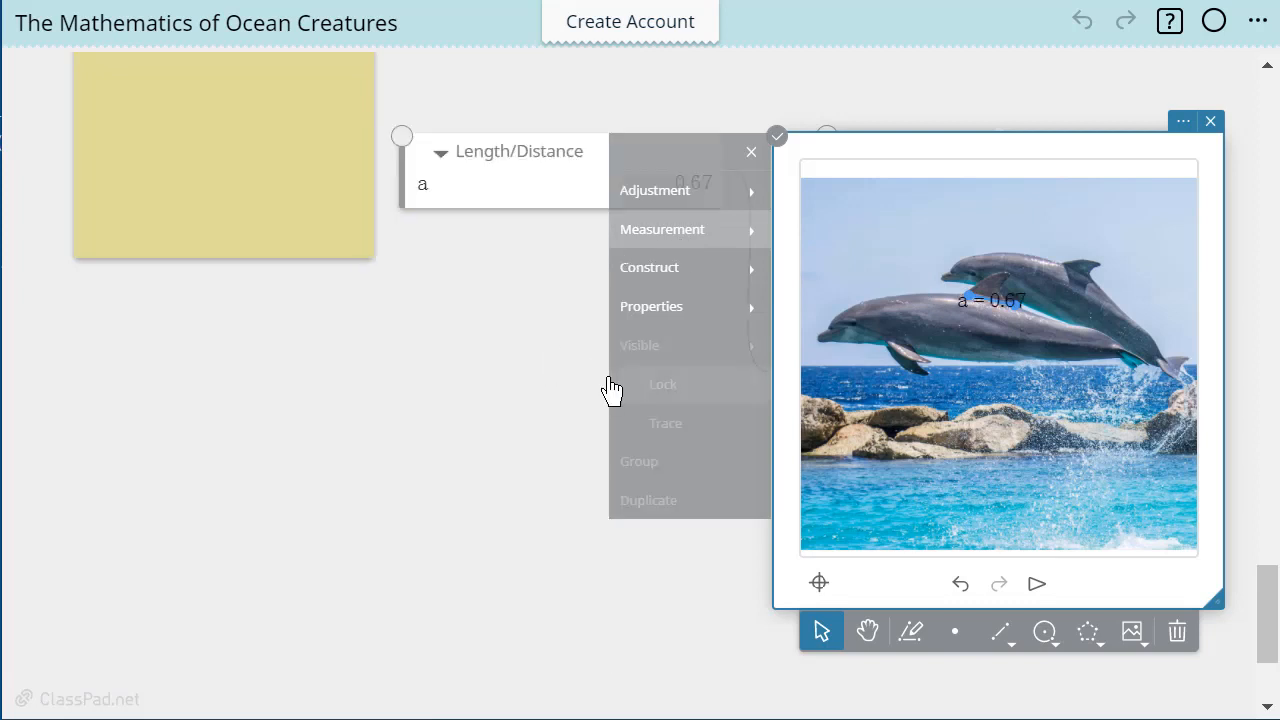
pyautogui.click(988, 302)
pyautogui.moveTo(937, 296); pyautogui.dragTo(893, 268)
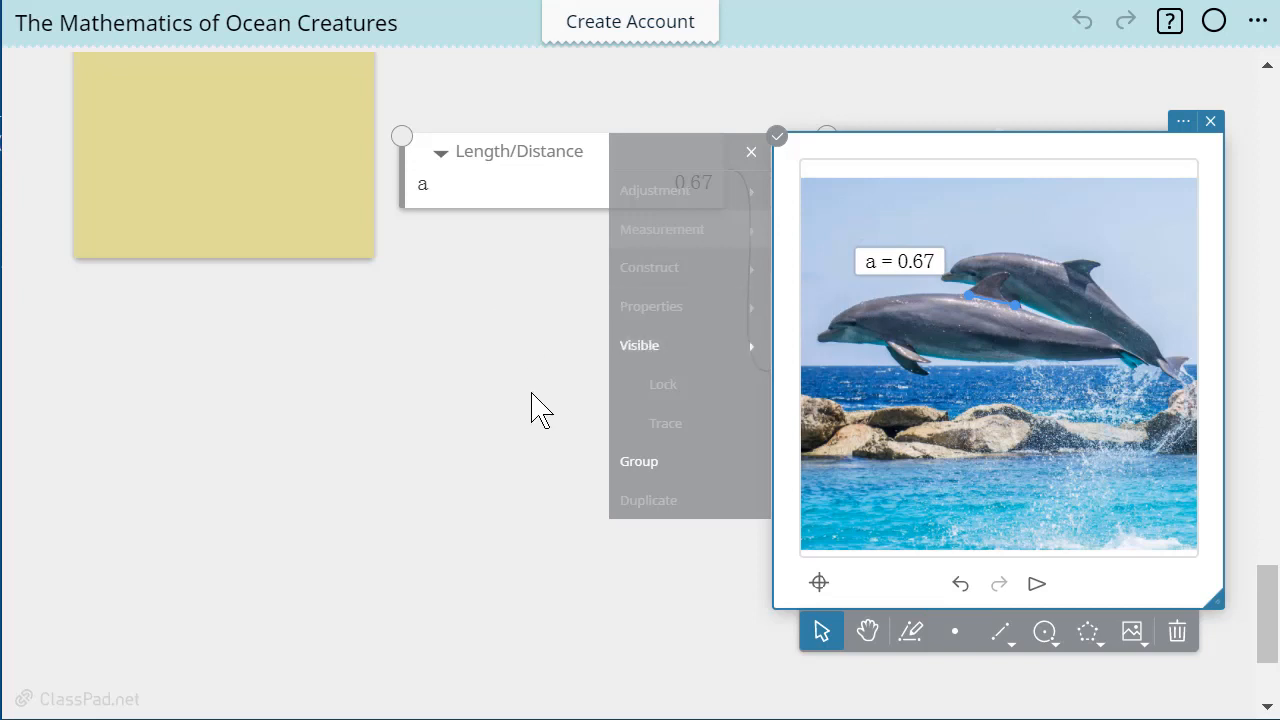
pyautogui.click(567, 530)
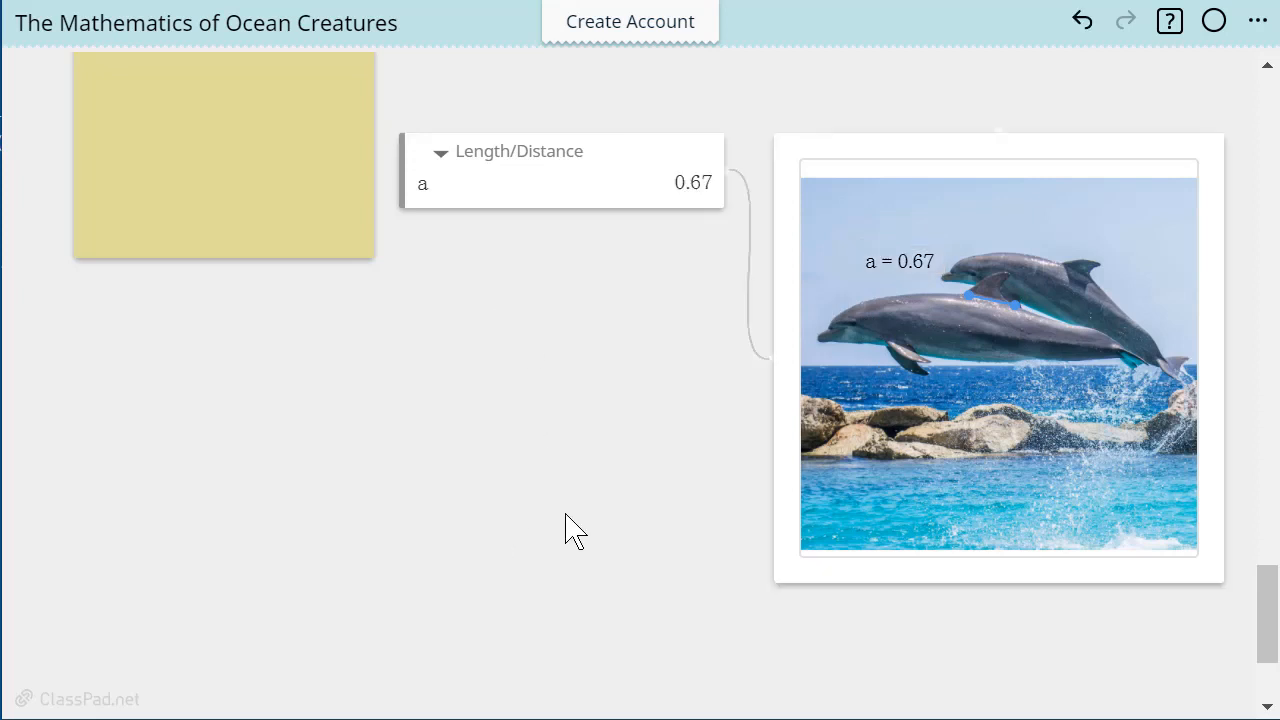
# Draw an orange segment beside the front dolphin's dorsal fin, from the rear end of the fin base up to the tip's height
pyautogui.click(855, 364)
pyautogui.click(757, 187)
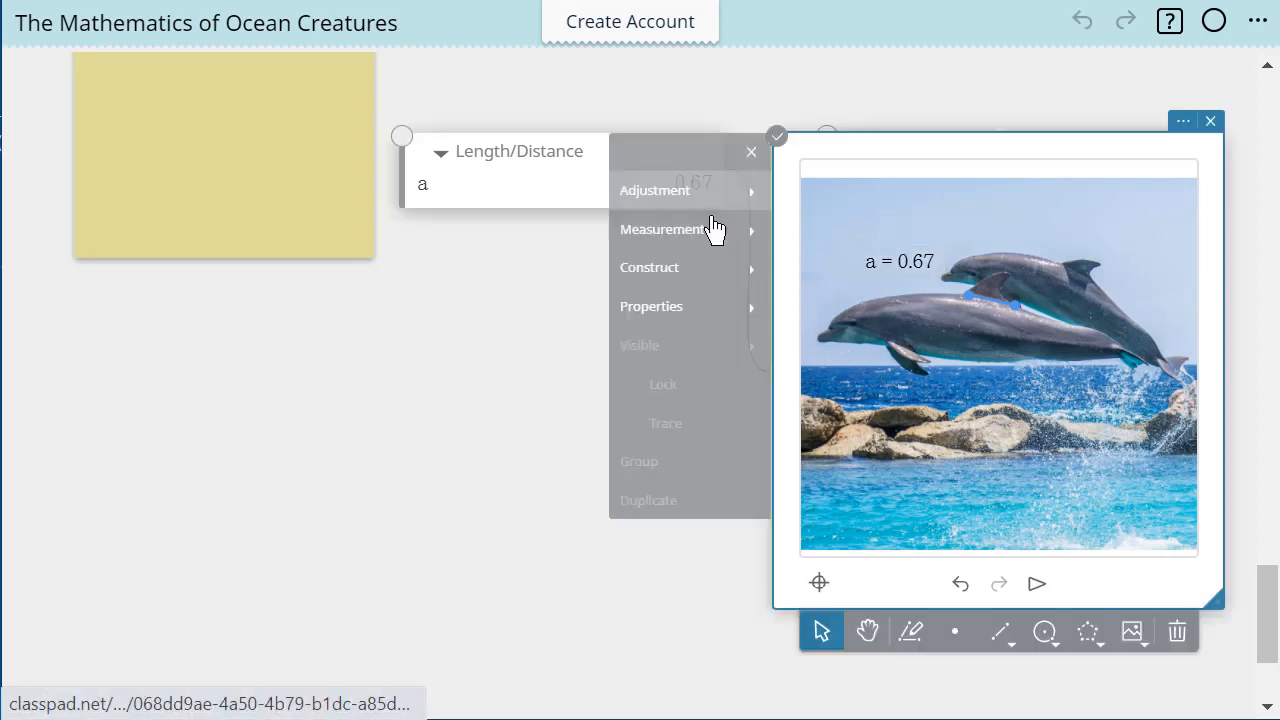
pyautogui.click(650, 310)
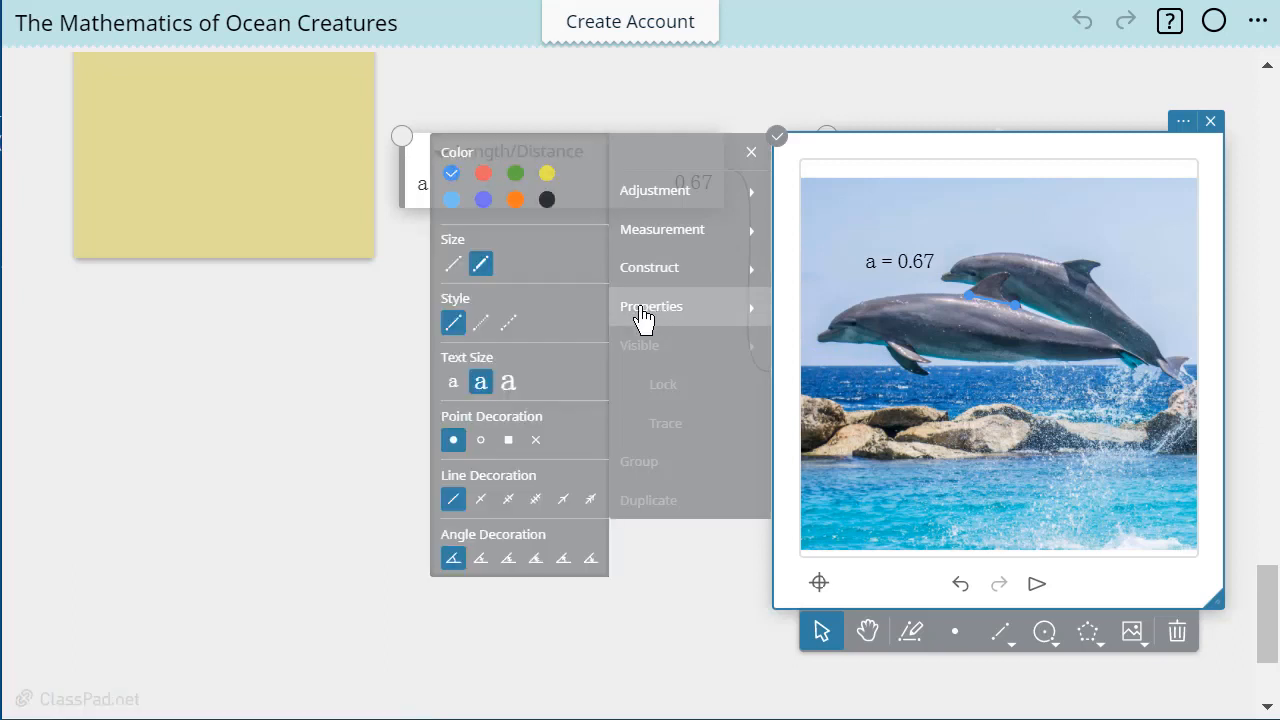
pyautogui.click(515, 199)
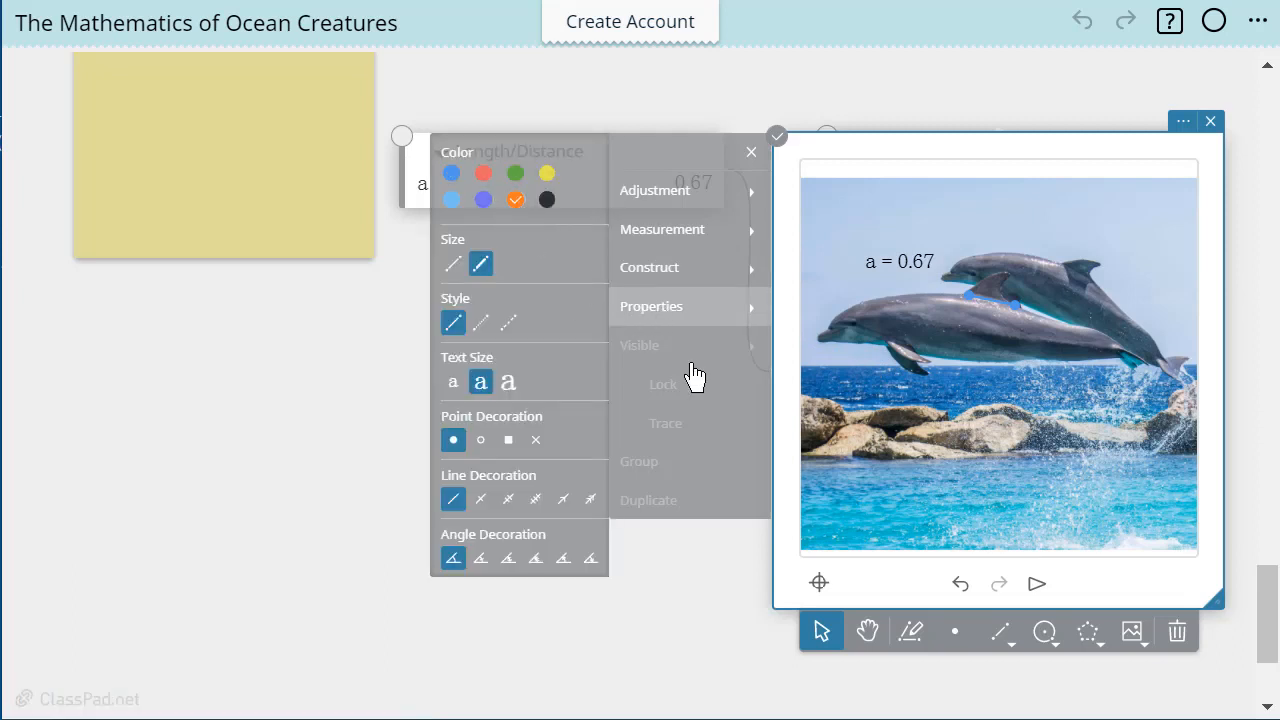
pyautogui.click(1000, 631)
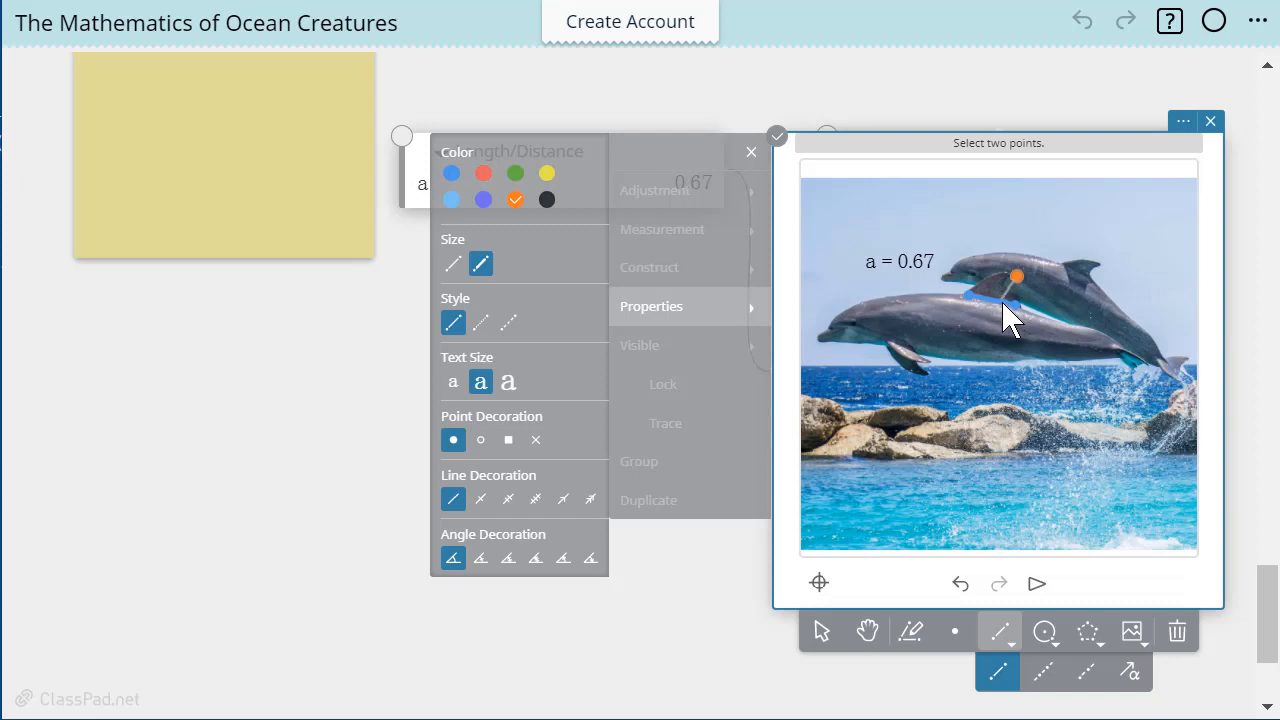
pyautogui.click(1003, 303)
pyautogui.click(822, 631)
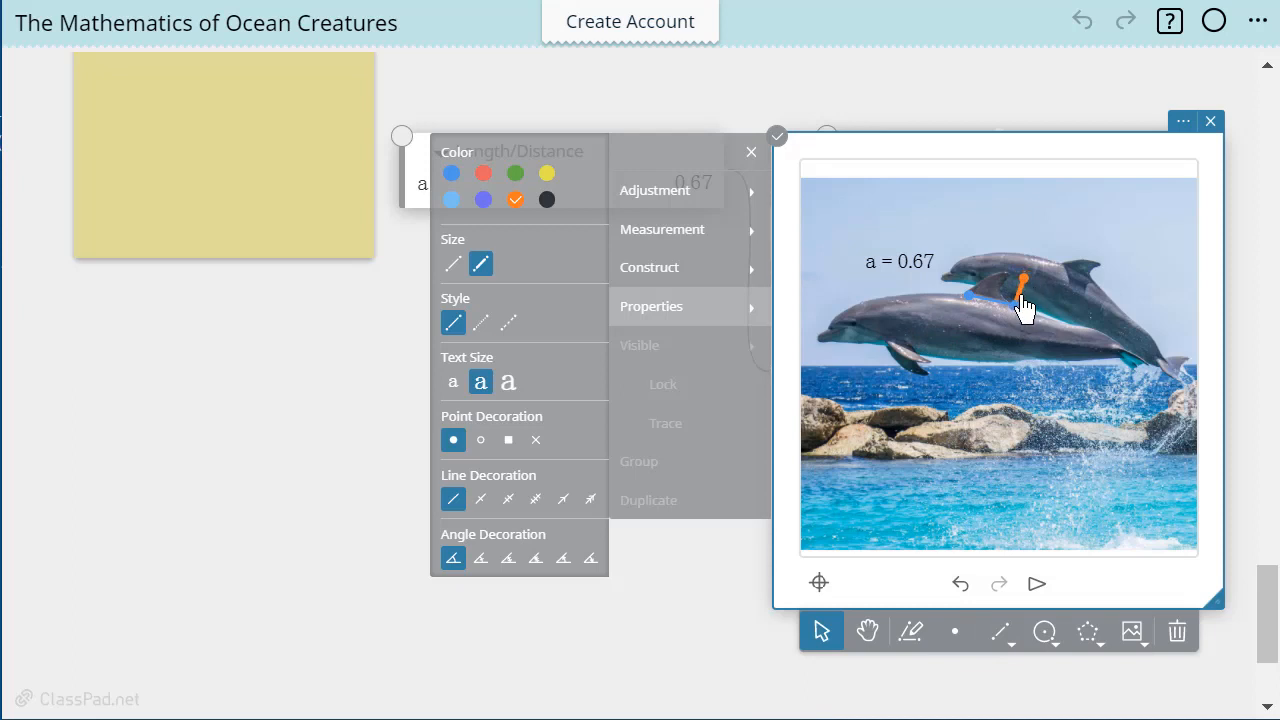
# Measure the length of the orange segment beside the front dolphin's dorsal fin
pyautogui.moveTo(648, 236)
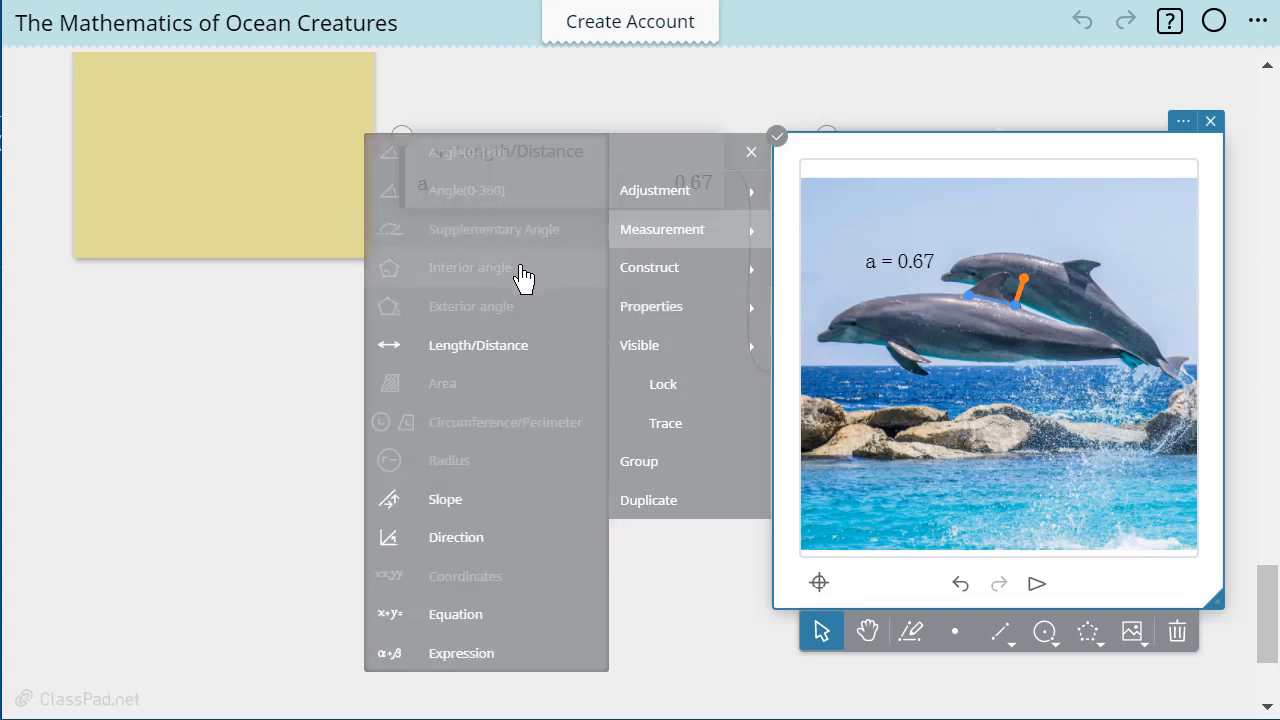
pyautogui.click(503, 349)
pyautogui.click(443, 356)
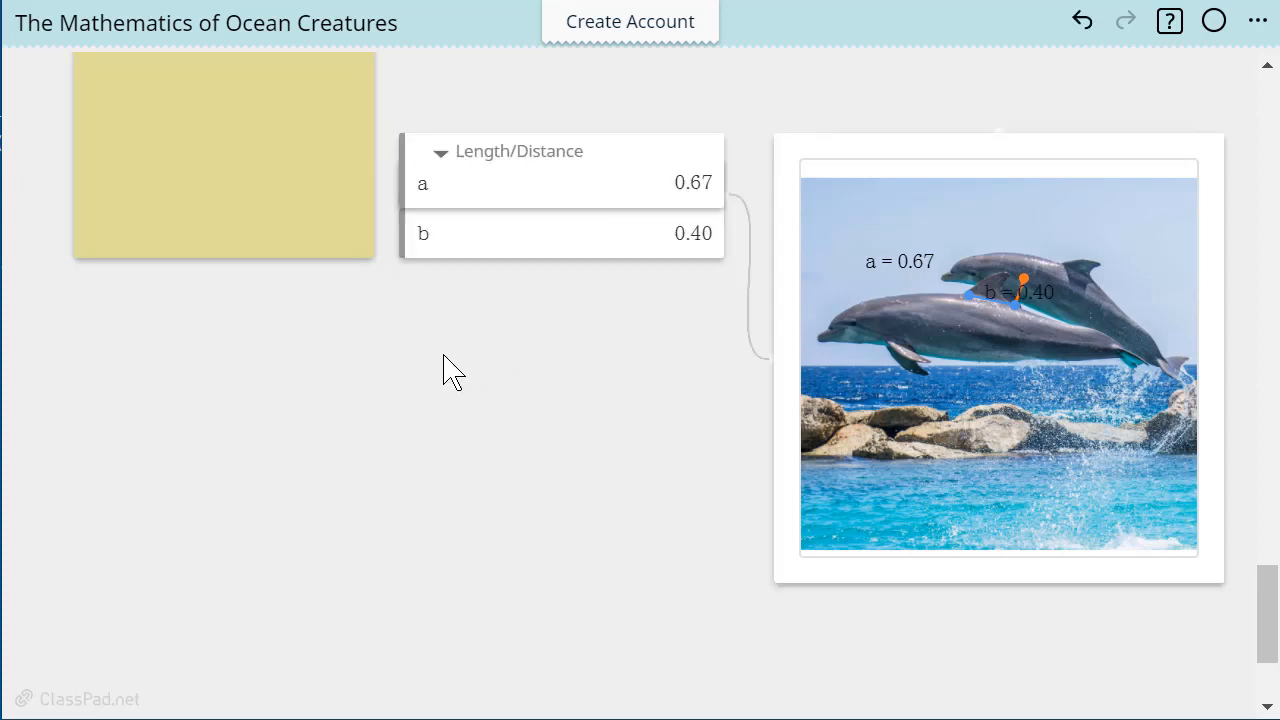
# Create a calculation note below the dolphin length measurements and calculate .67 divided by .40
pyautogui.click(351, 432)
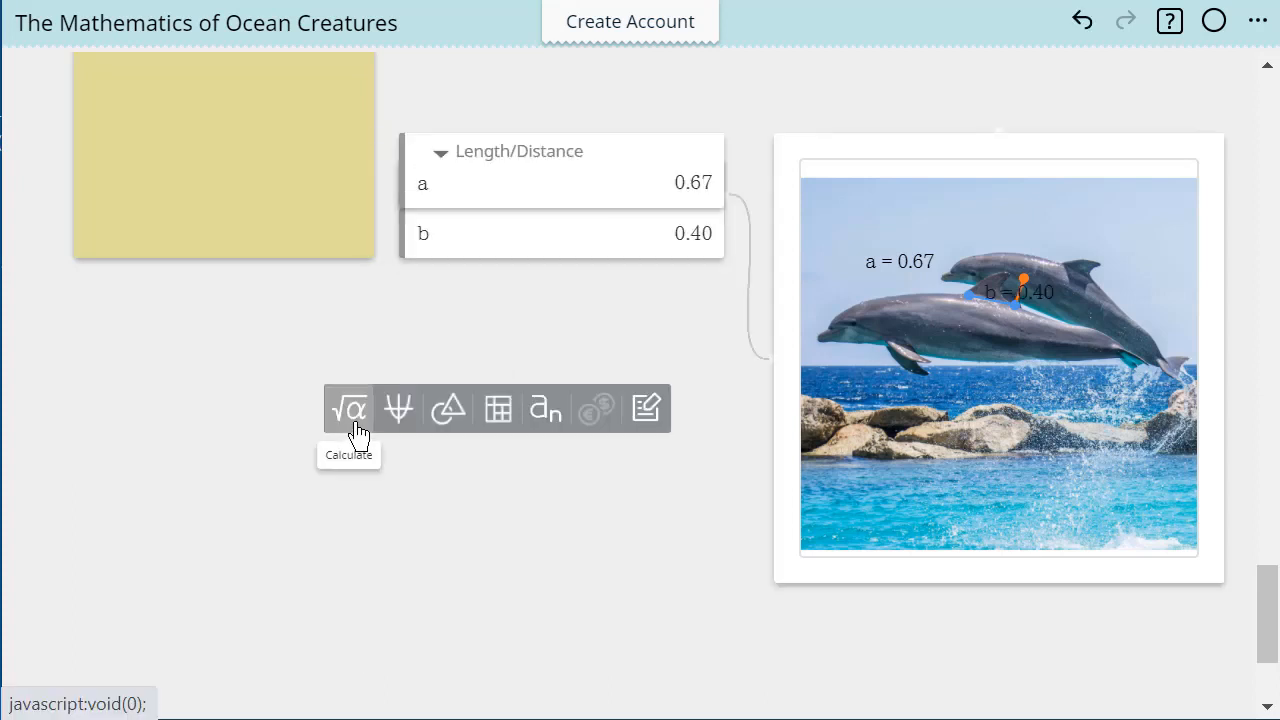
pyautogui.click(356, 424)
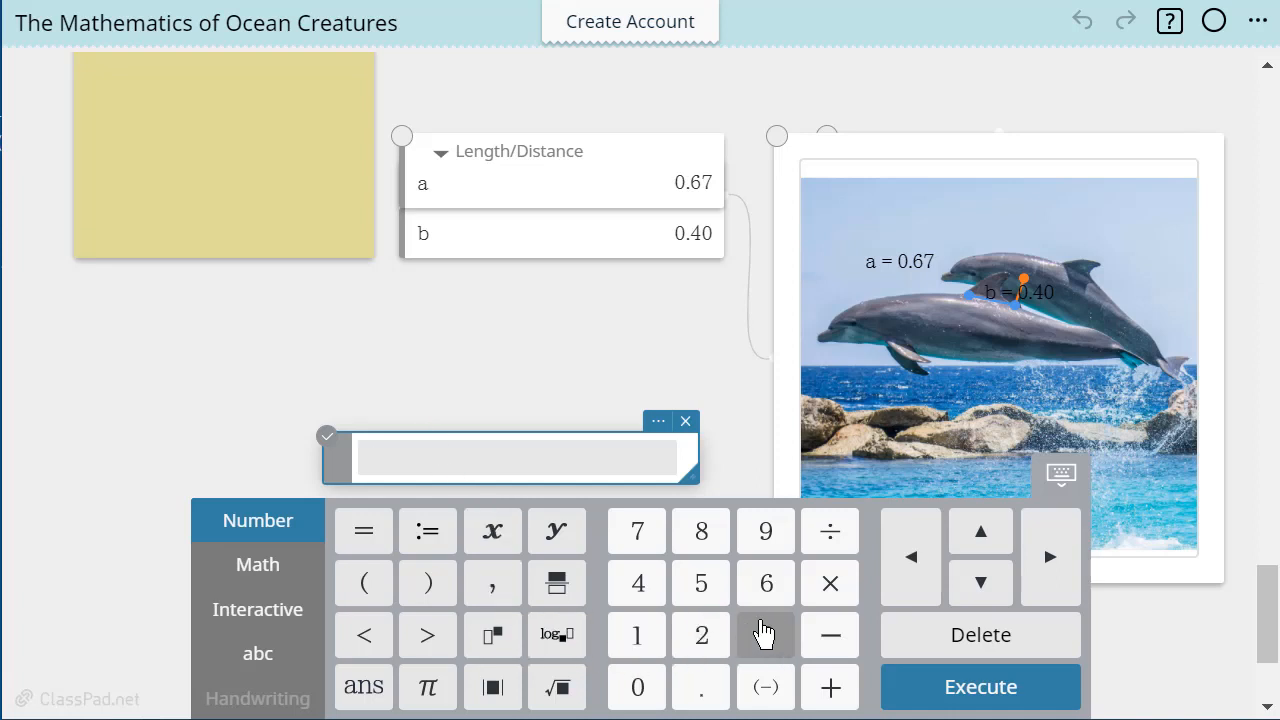
pyautogui.click(700, 700)
pyautogui.click(766, 586)
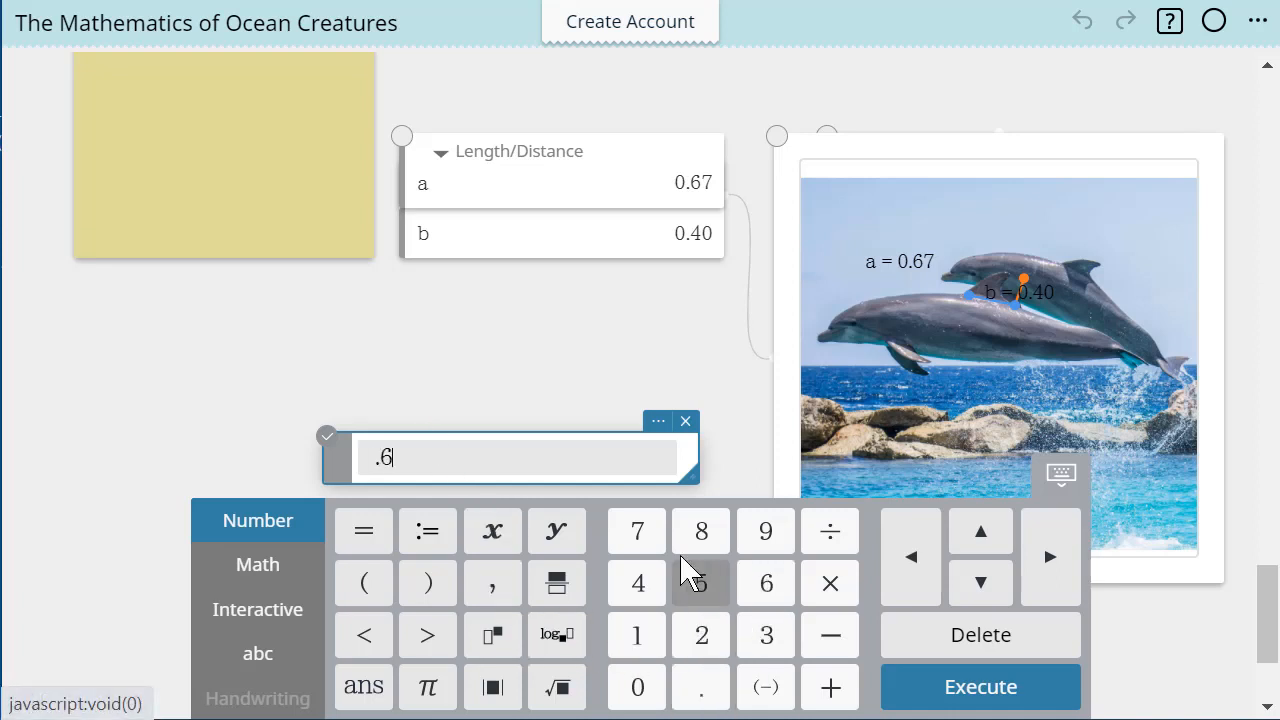
pyautogui.click(637, 533)
pyautogui.click(829, 540)
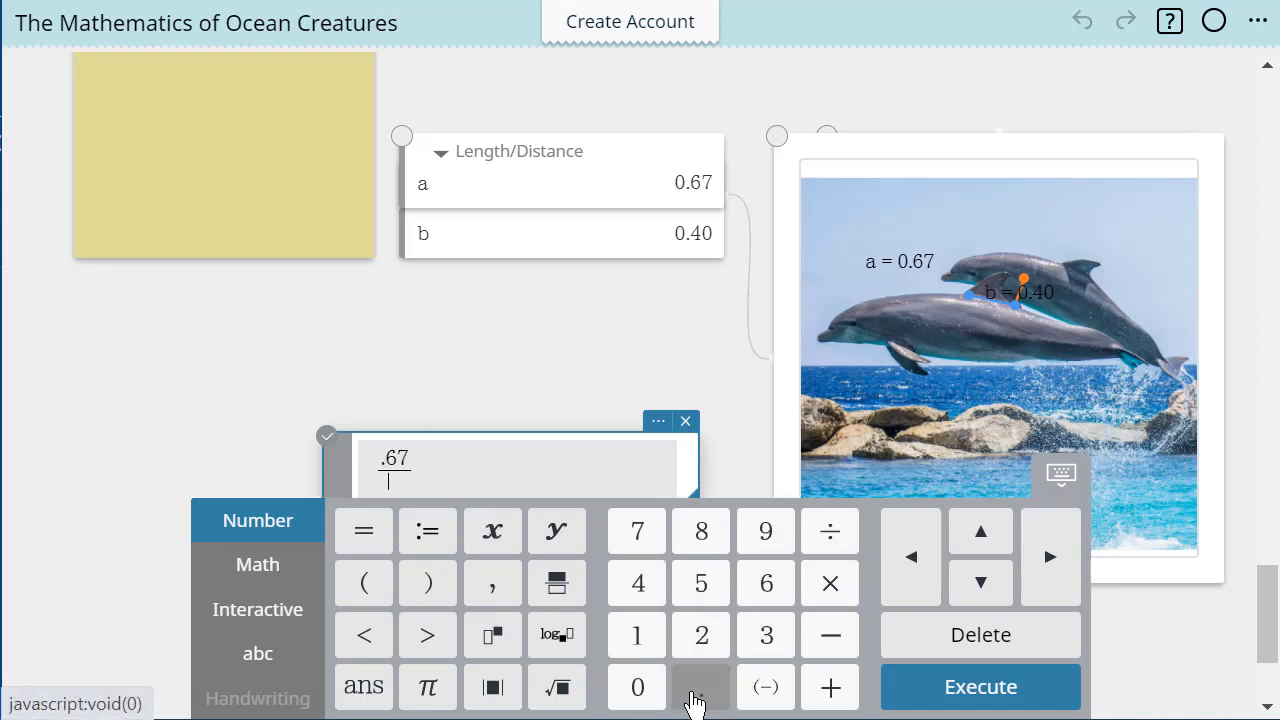
pyautogui.click(700, 695)
pyautogui.click(640, 595)
pyautogui.click(643, 690)
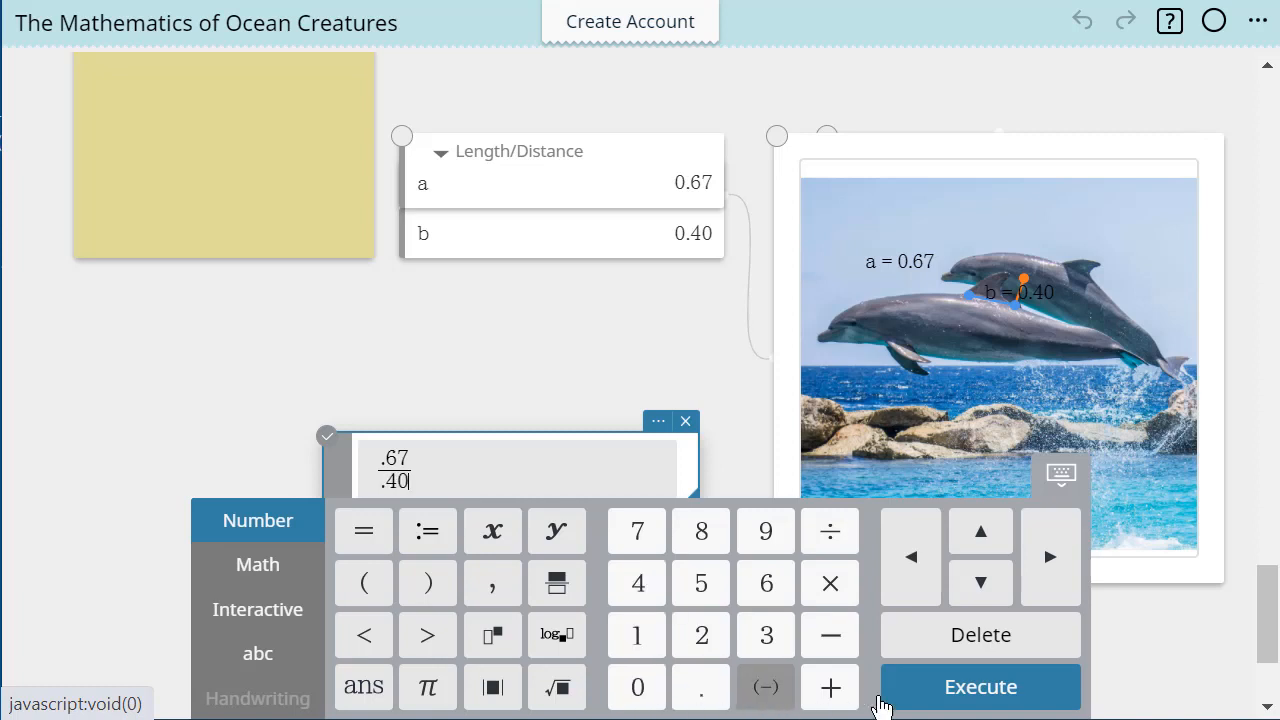
pyautogui.click(943, 694)
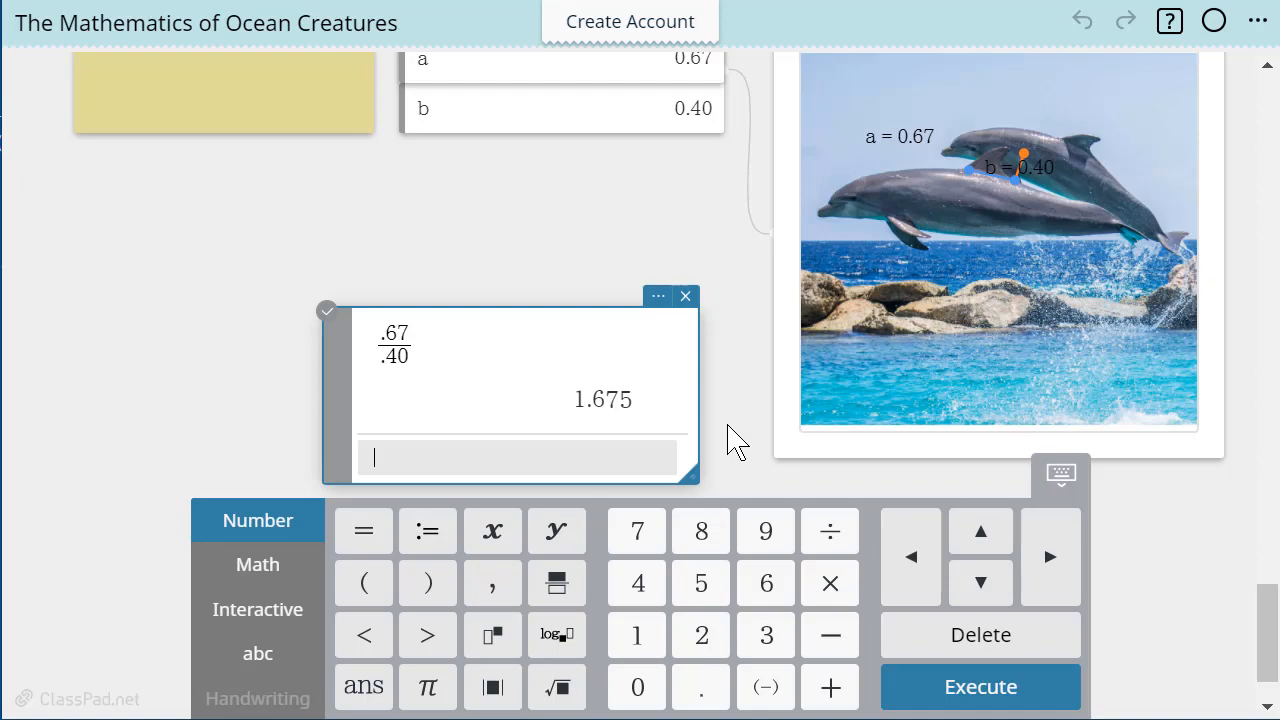
# Review the Golden Ratio introduction at the start of the page and the round shells photo with its patterns question
pyautogui.scroll(15, 180, 485)
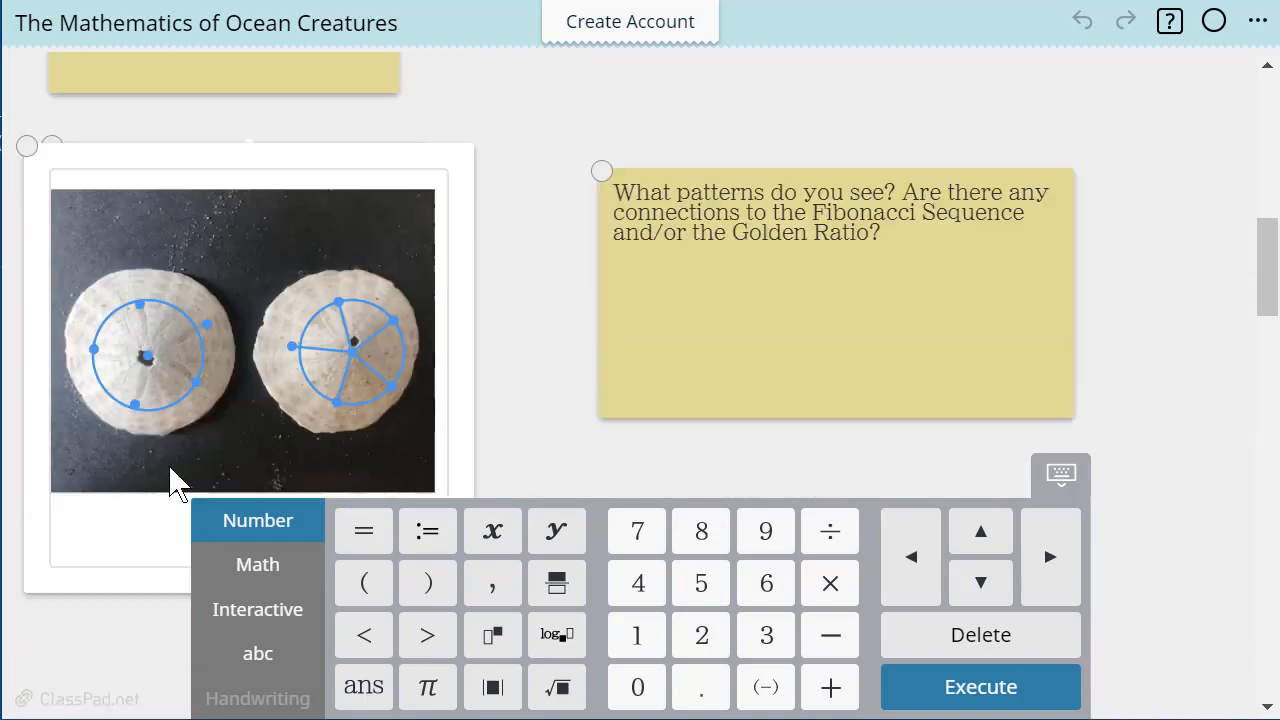
pyautogui.scroll(5, 178, 485)
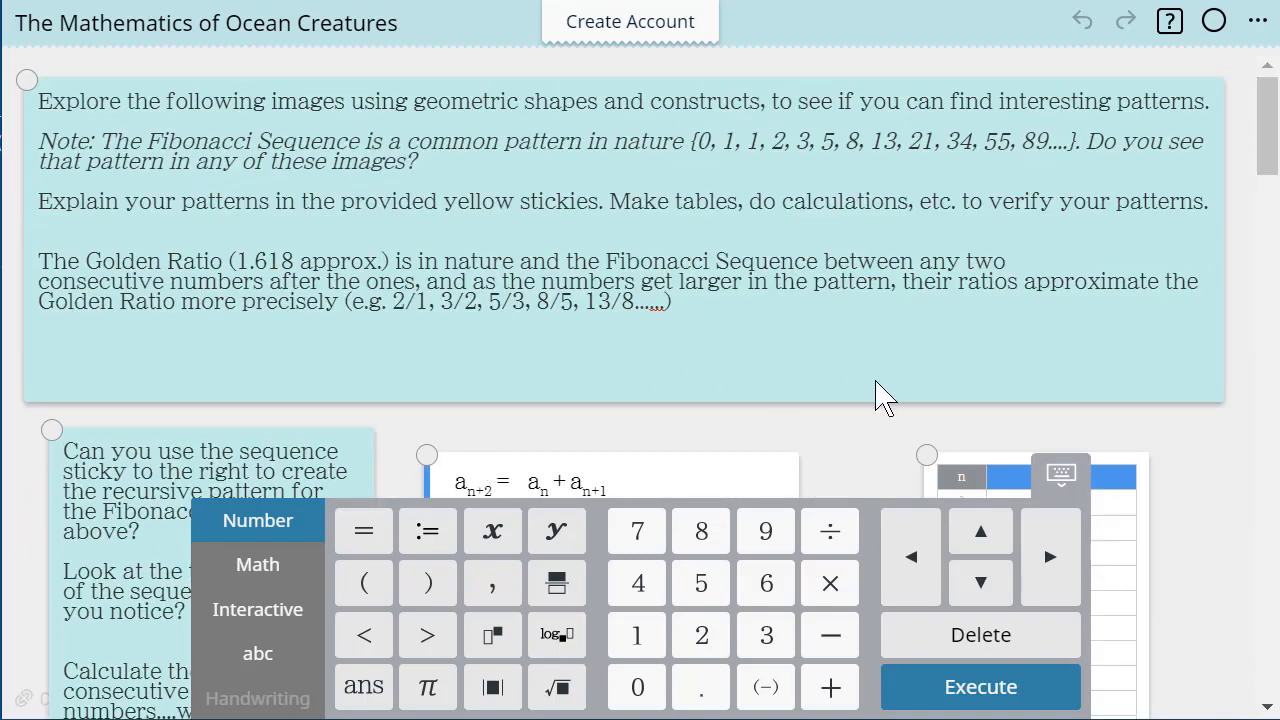
pyautogui.scroll(-10, 831, 420)
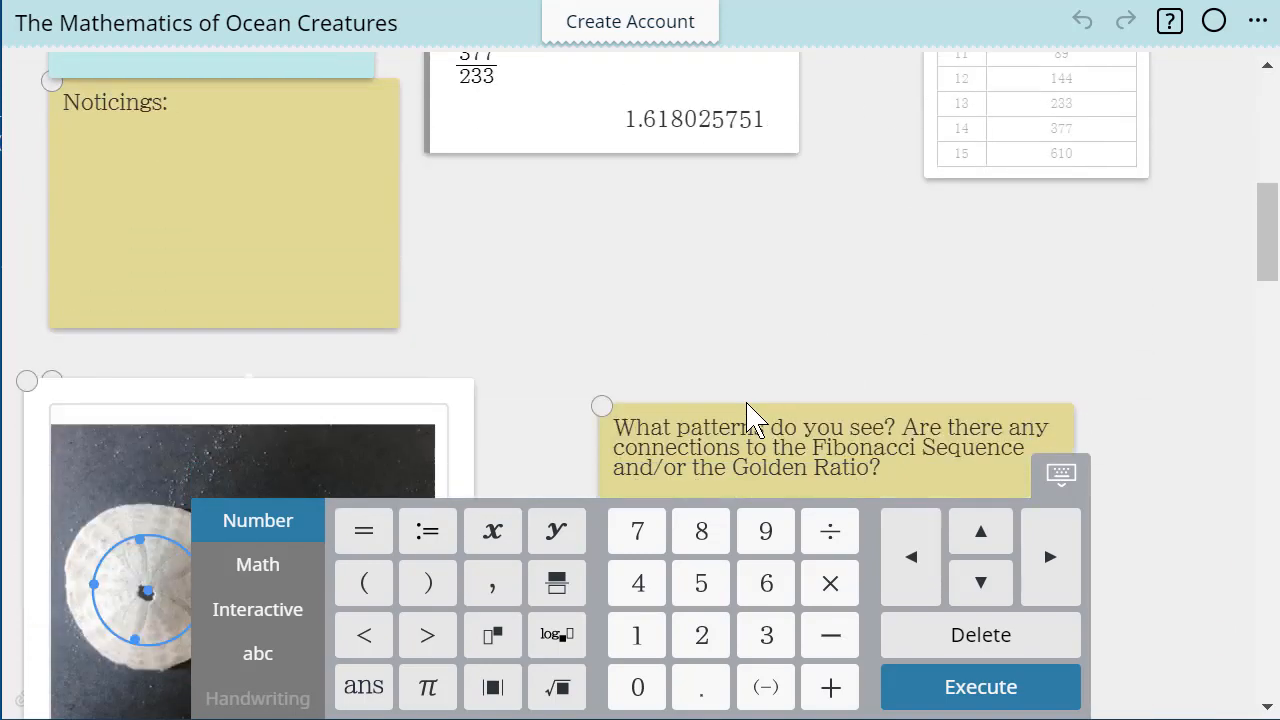
pyautogui.scroll(-3, 229, 263)
pyautogui.scroll(3, 145, 420)
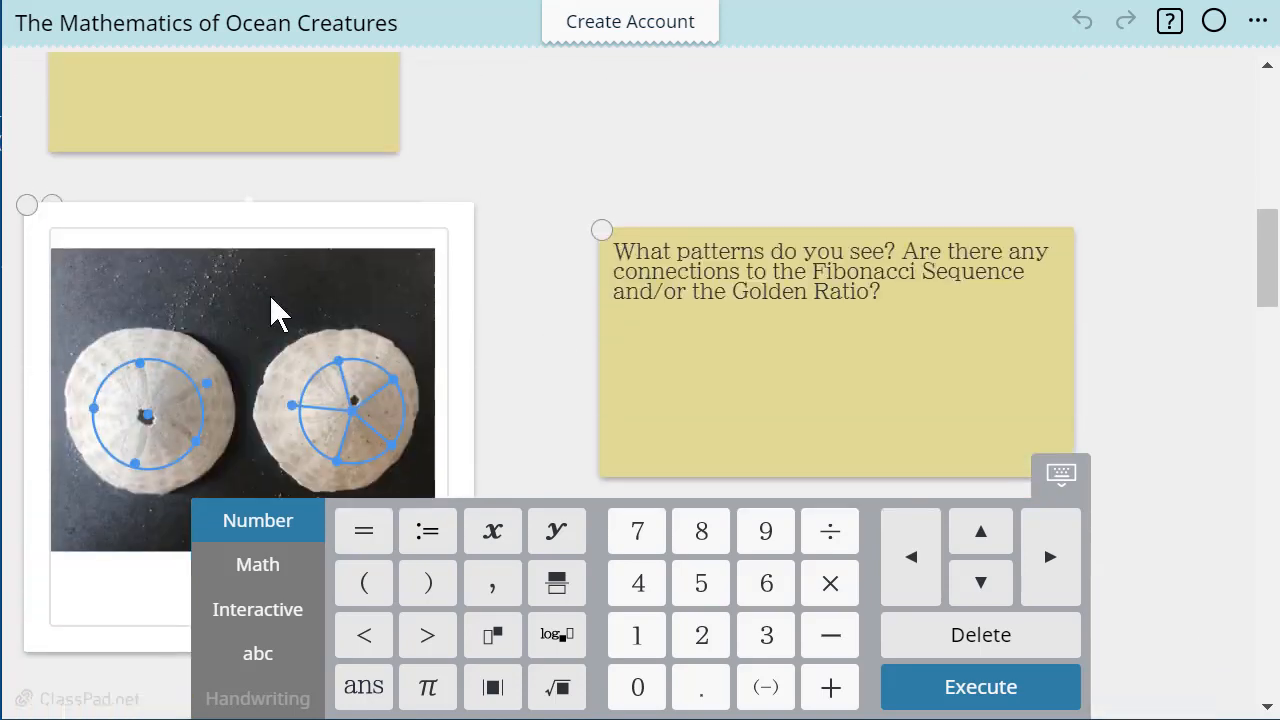